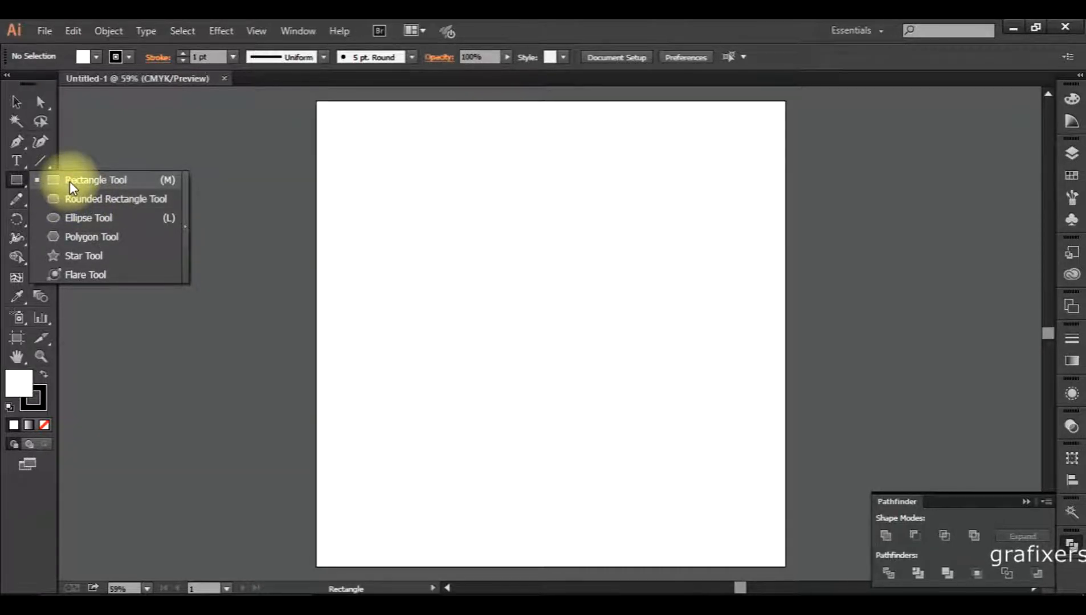
Draw a white rectangle in the upper-left area of the artboard with the Rectangle Tool.
click(69, 181)
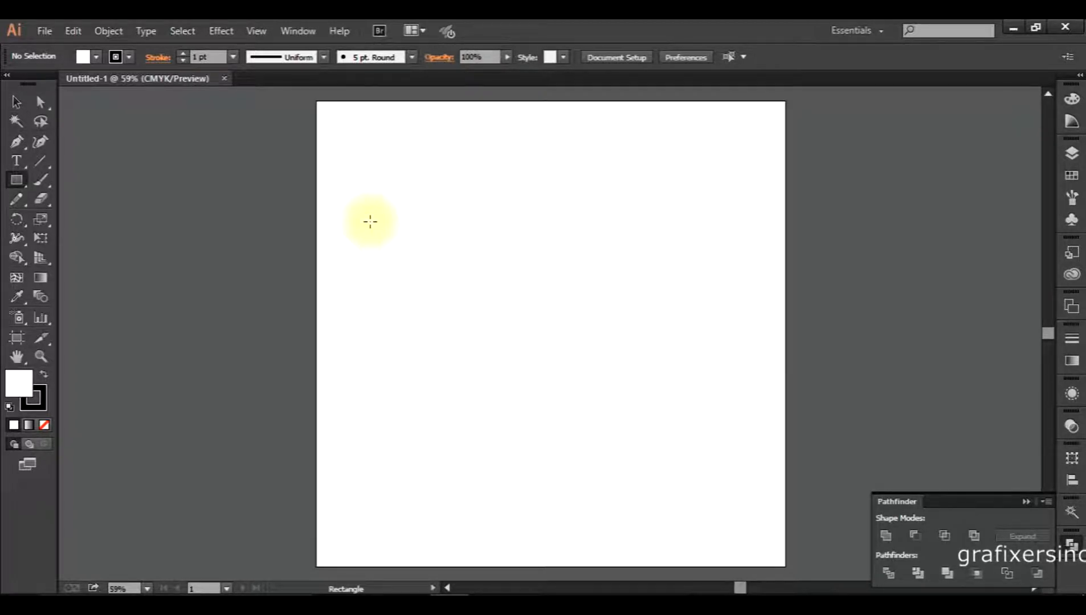
mouse_move(360, 185)
mouse_down()
mouse_move(696, 421)
mouse_move(523, 471)
mouse_move(470, 248)
mouse_move(686, 303)
mouse_move(690, 371)
mouse_move(525, 429)
mouse_move(464, 325)
mouse_move(491, 284)
mouse_move(657, 280)
mouse_move(707, 376)
mouse_move(599, 381)
mouse_move(756, 412)
mouse_move(514, 419)
mouse_move(506, 528)
mouse_move(521, 257)
mouse_move(756, 281)
mouse_move(767, 410)
mouse_move(747, 510)
mouse_move(545, 513)
mouse_move(696, 384)
mouse_move(752, 307)
mouse_move(691, 328)
mouse_move(554, 328)
mouse_move(608, 355)
mouse_up()
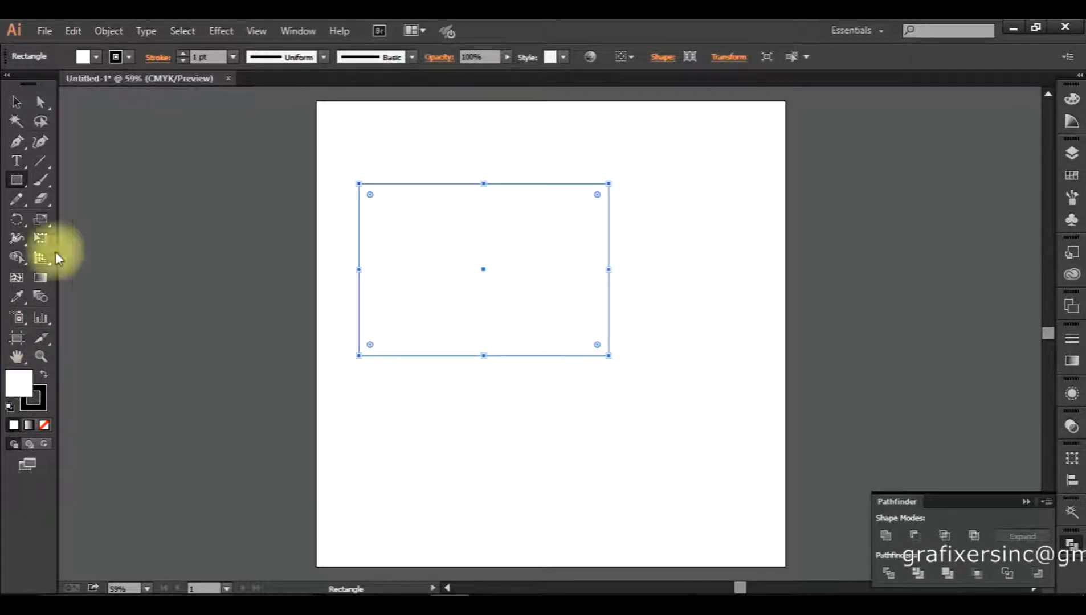
click(95, 56)
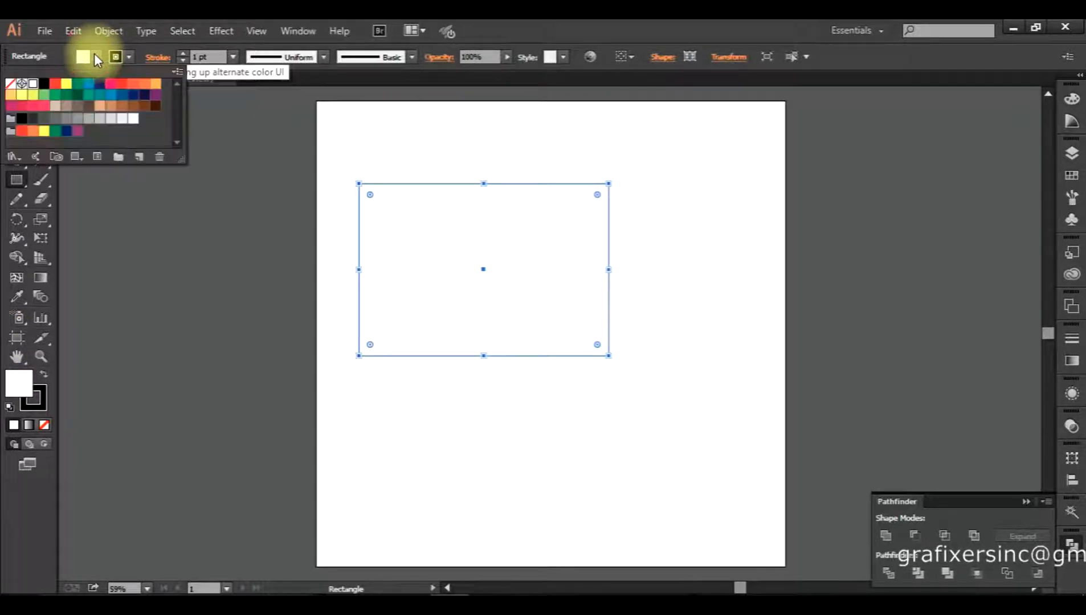
Try a green fill on the rectangle and expand Layer 1 in the Layers panel.
click(78, 83)
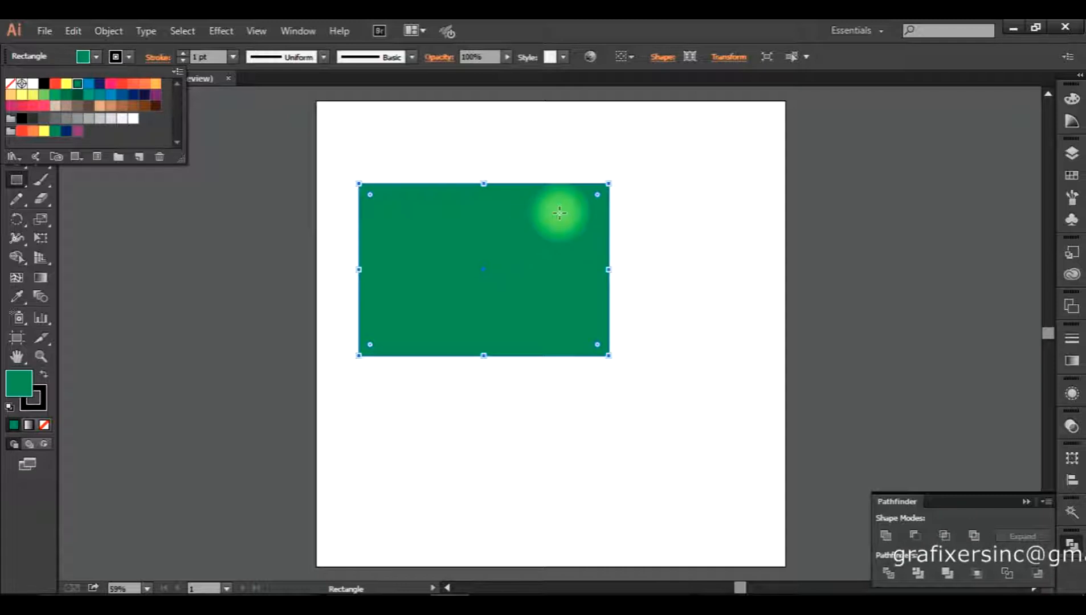
click(18, 464)
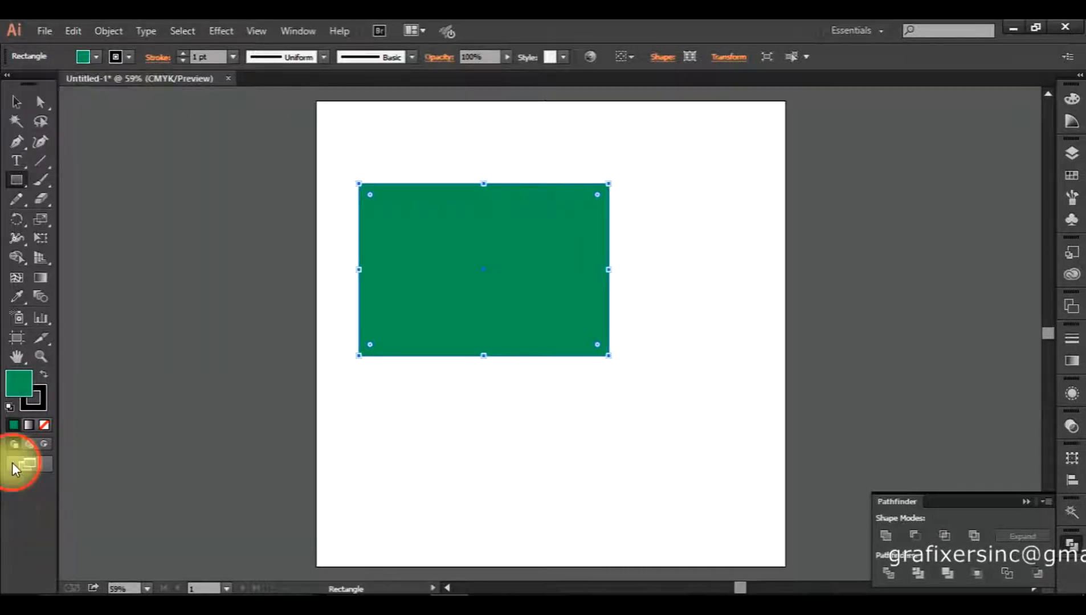
click(1072, 153)
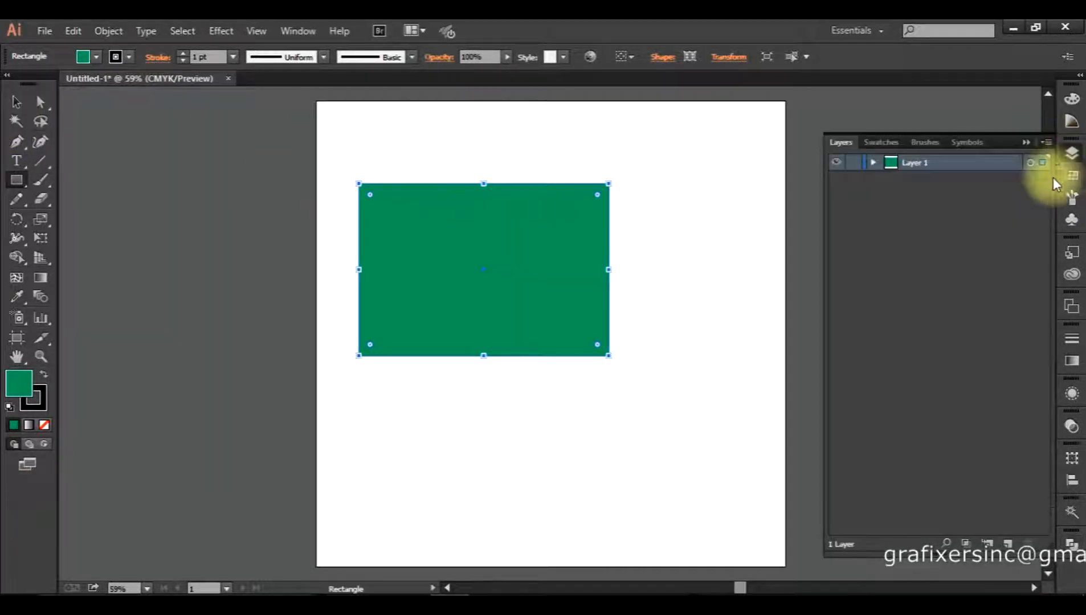
click(874, 166)
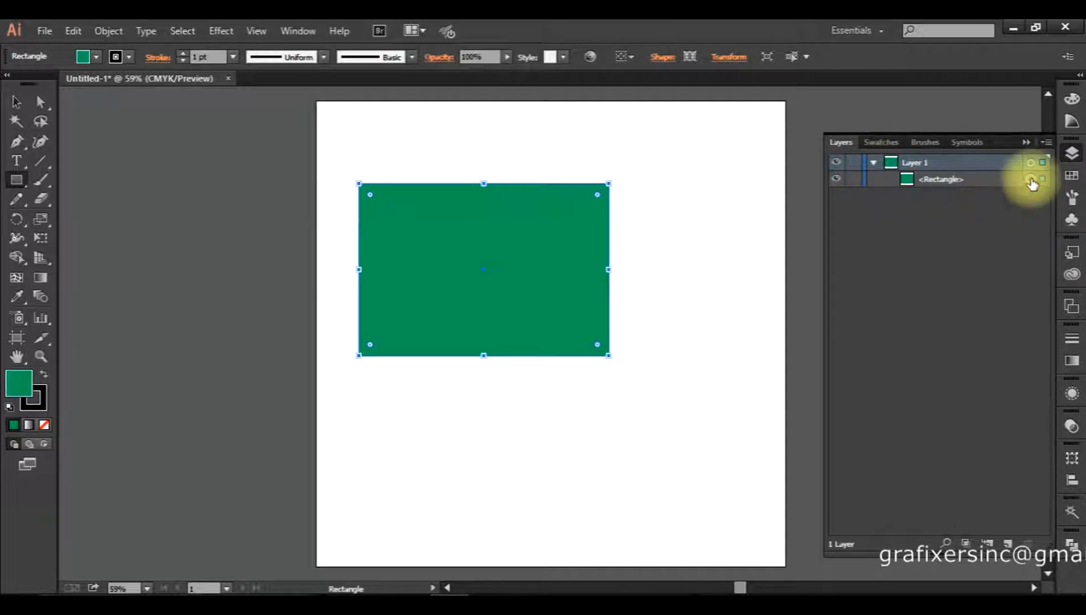
Refill the rectangle coral and draw a second coral rectangle.
click(94, 56)
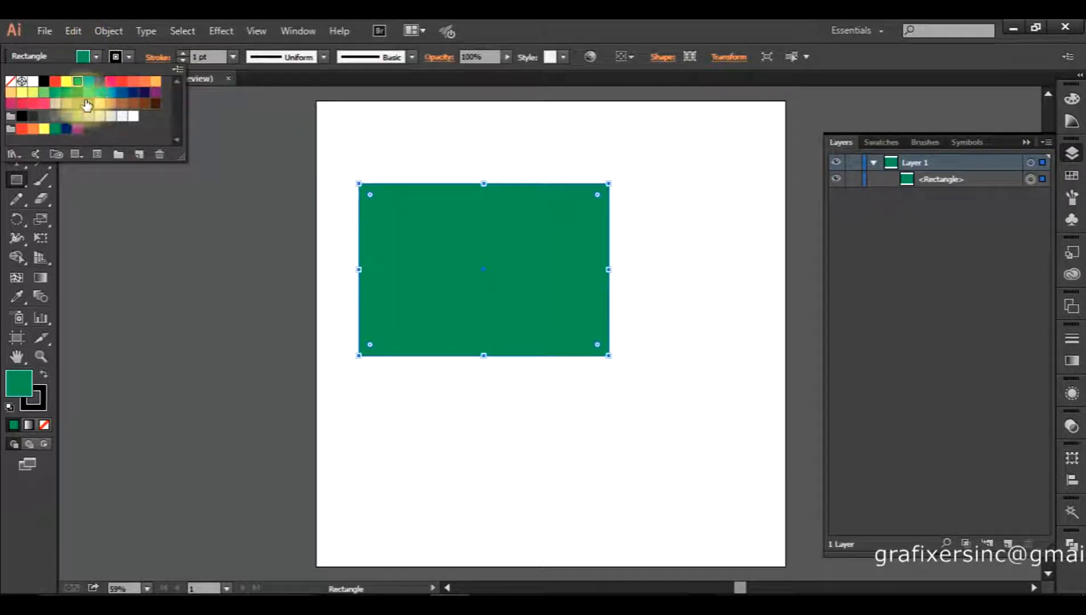
click(133, 82)
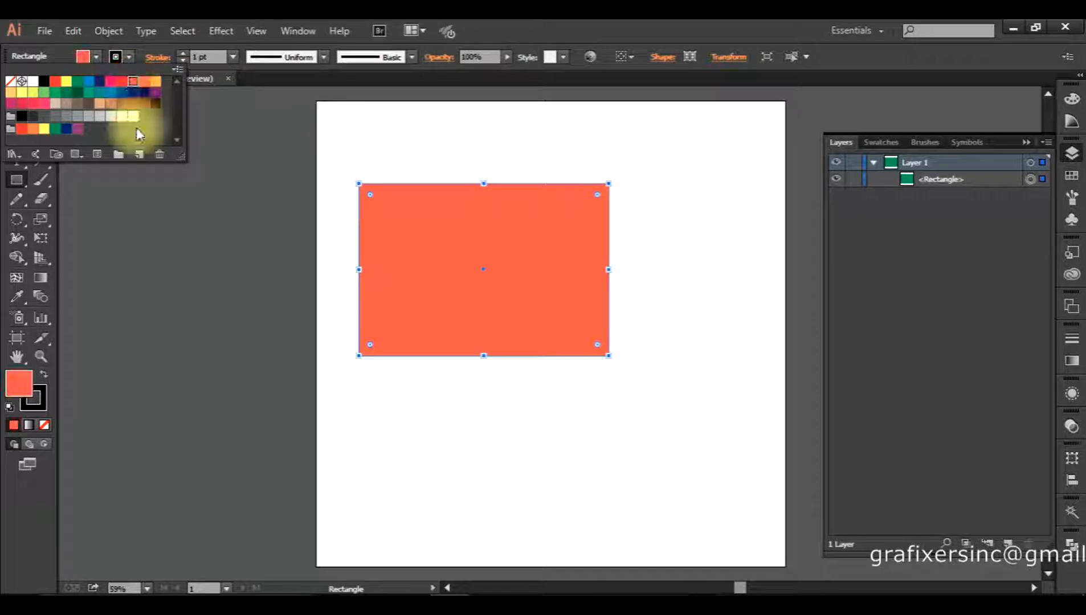
click(43, 415)
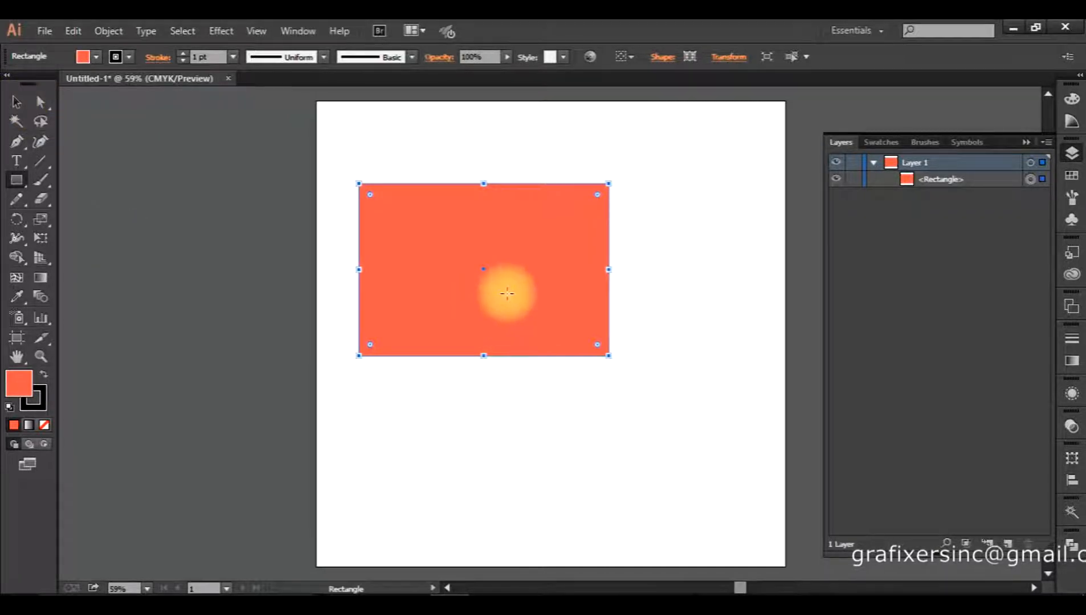
mouse_move(688, 258)
mouse_down()
mouse_move(484, 364)
mouse_move(483, 427)
mouse_up()
Draw four more overlapping coral rectangles around the artboard.
drag(381, 372, 555, 519)
drag(610, 378, 753, 524)
drag(615, 144, 756, 244)
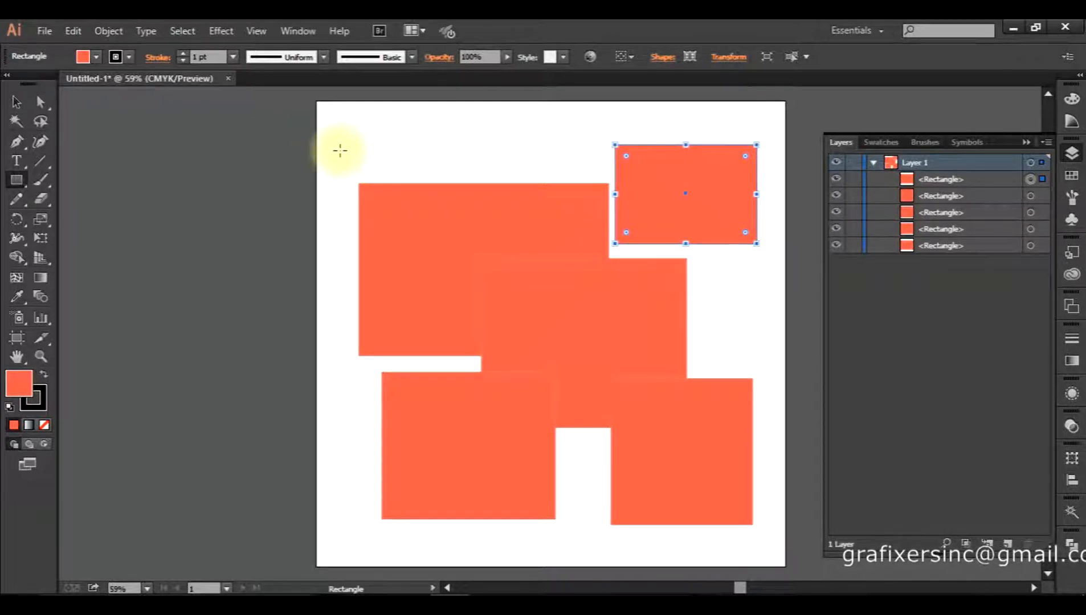
drag(328, 127, 455, 253)
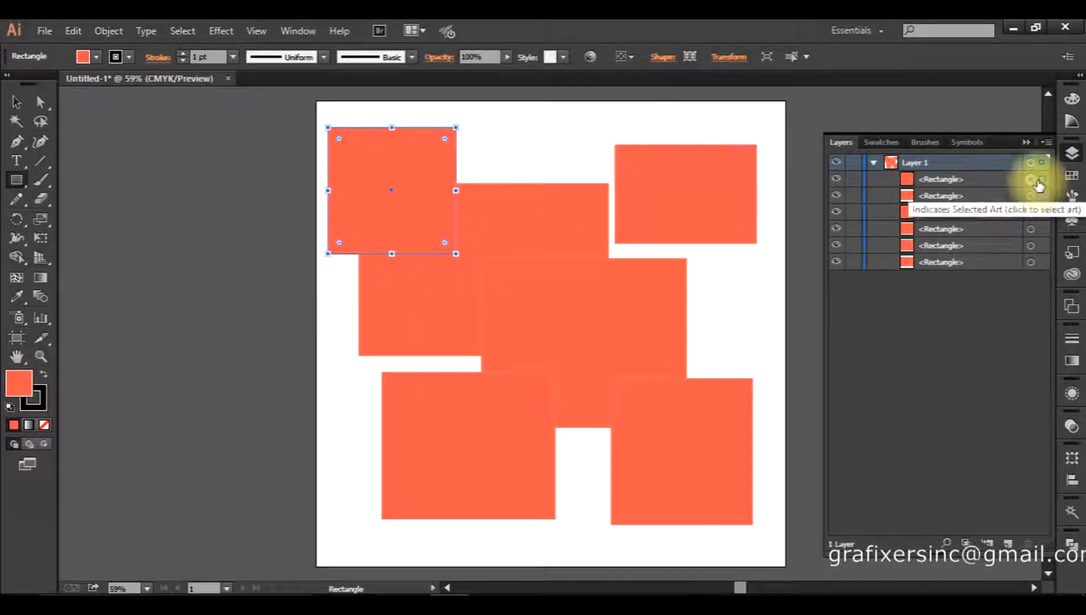
Select each of the four earlier rectangles in turn via their Layers target circles.
click(1032, 211)
click(1032, 228)
click(1032, 246)
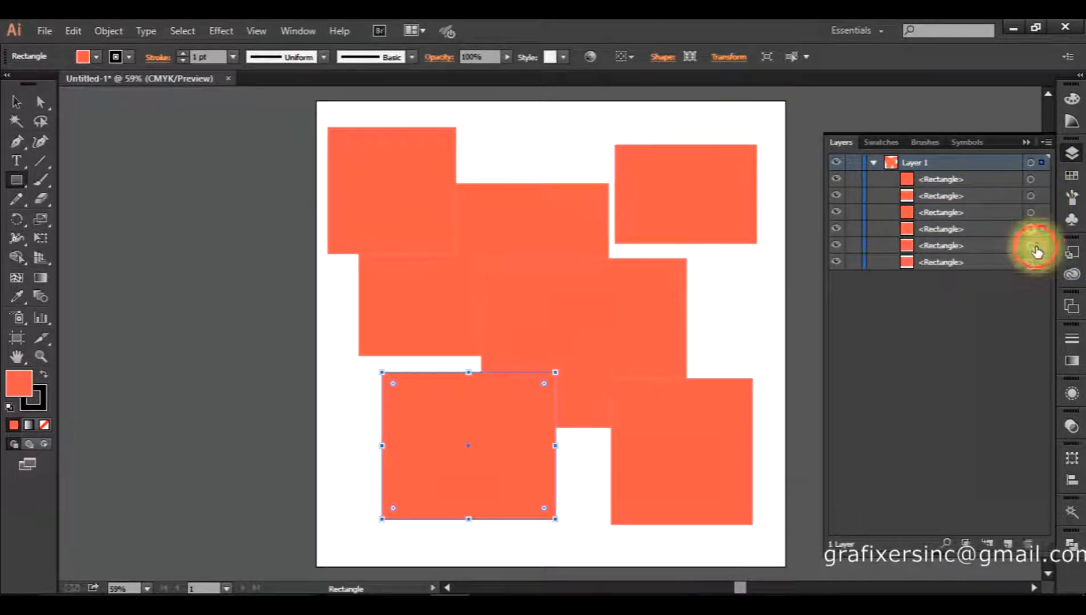
click(1032, 262)
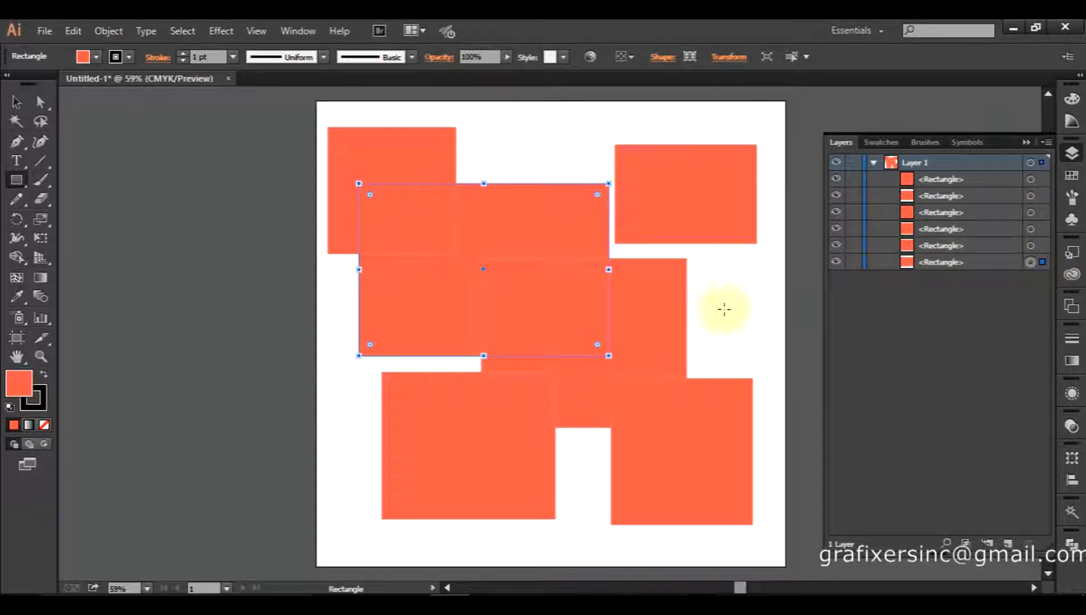
Draw a large rectangle across the middle and select it via its Layers target.
drag(735, 279, 402, 459)
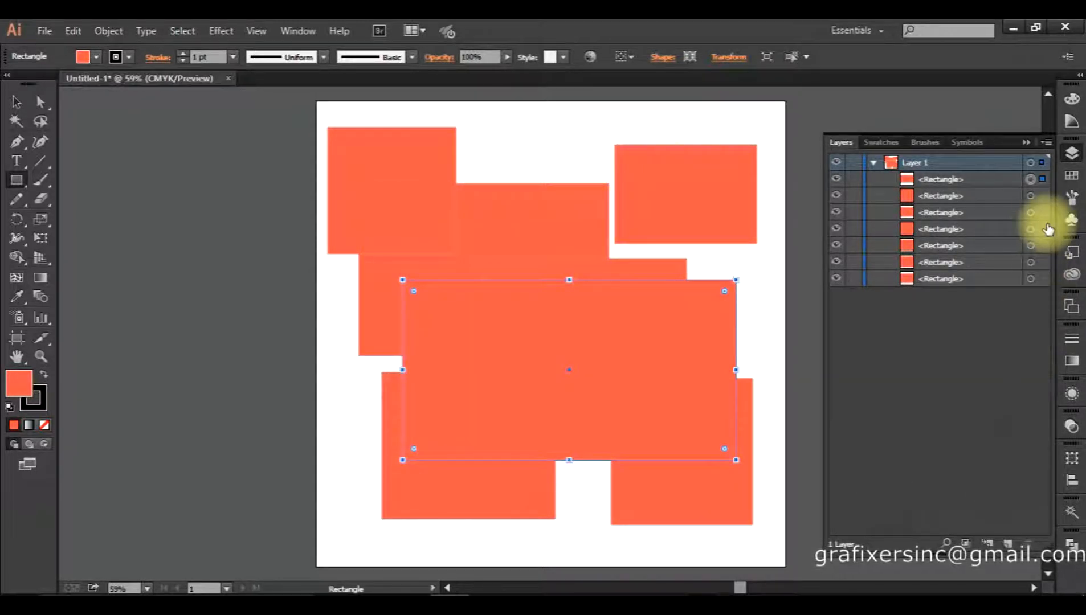
click(1031, 212)
click(1046, 229)
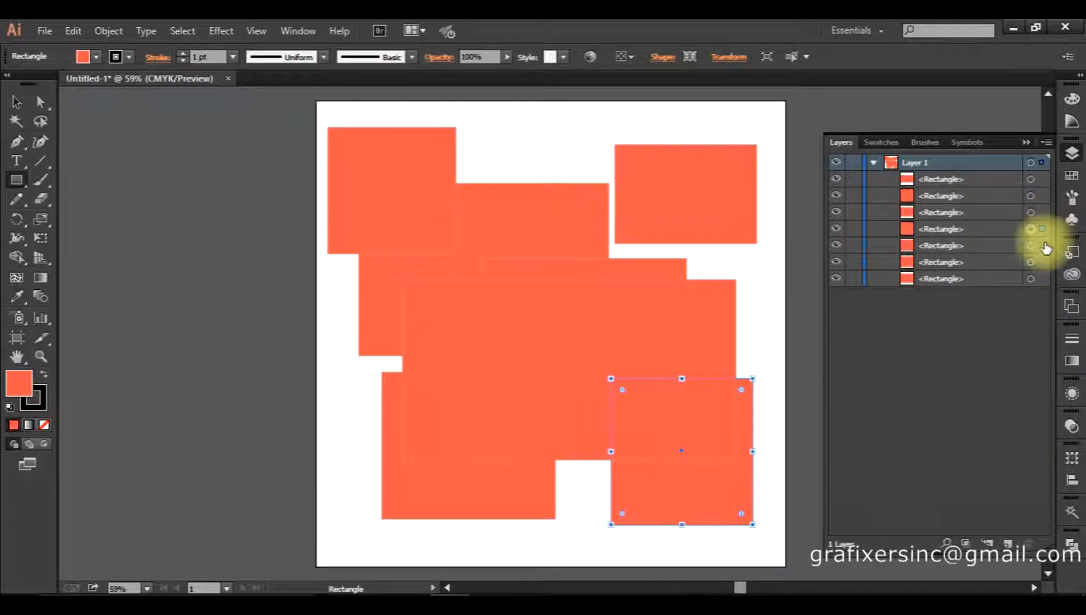
click(1043, 245)
click(1044, 262)
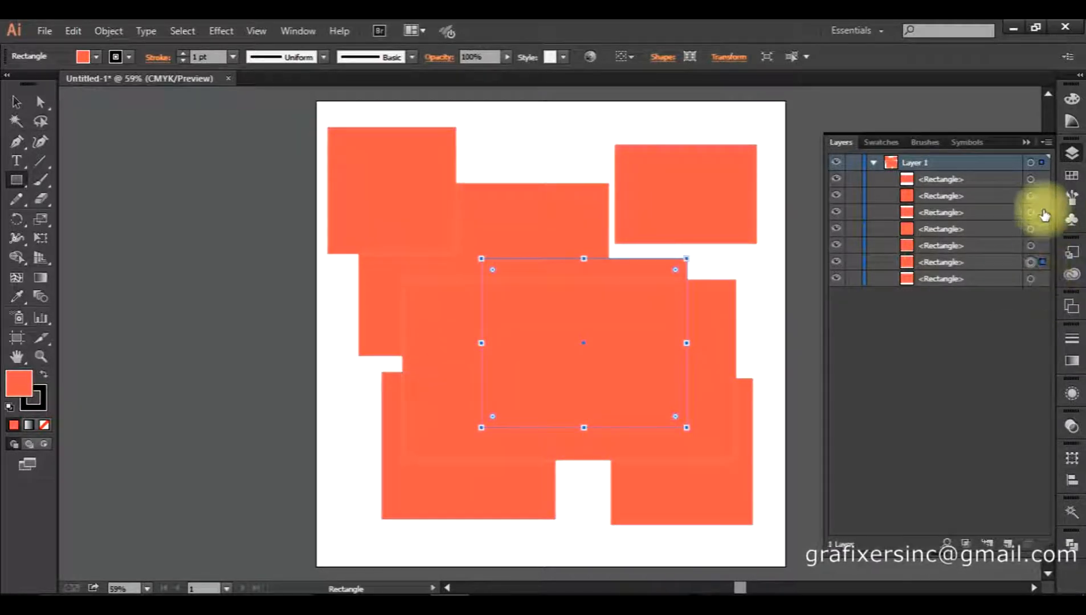
click(1031, 178)
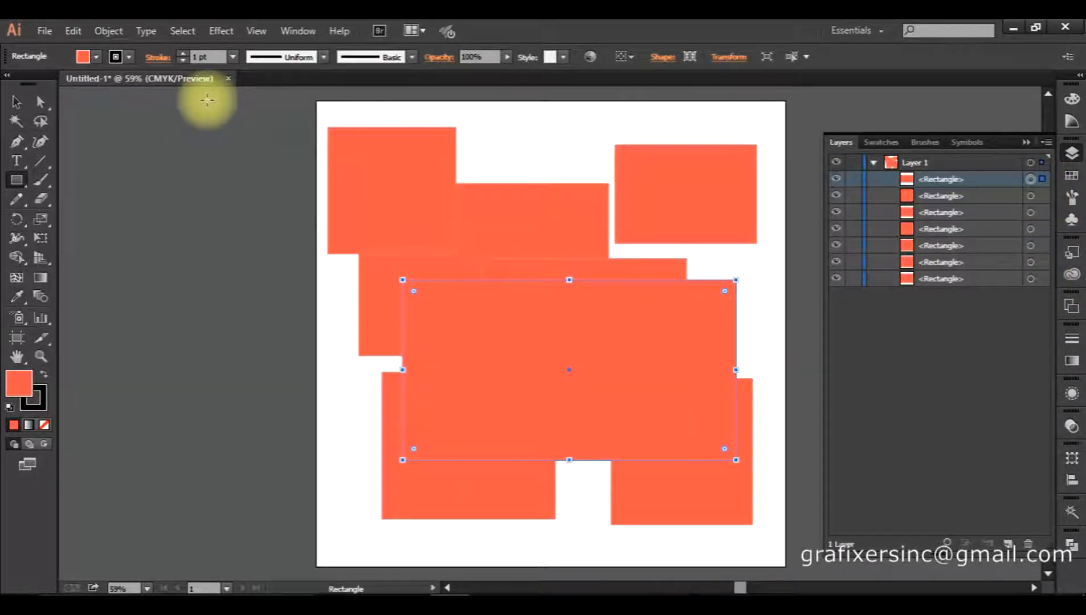
click(98, 57)
Fill the large rectangle yellow and give the top-left rectangle a red-orange outline.
click(66, 83)
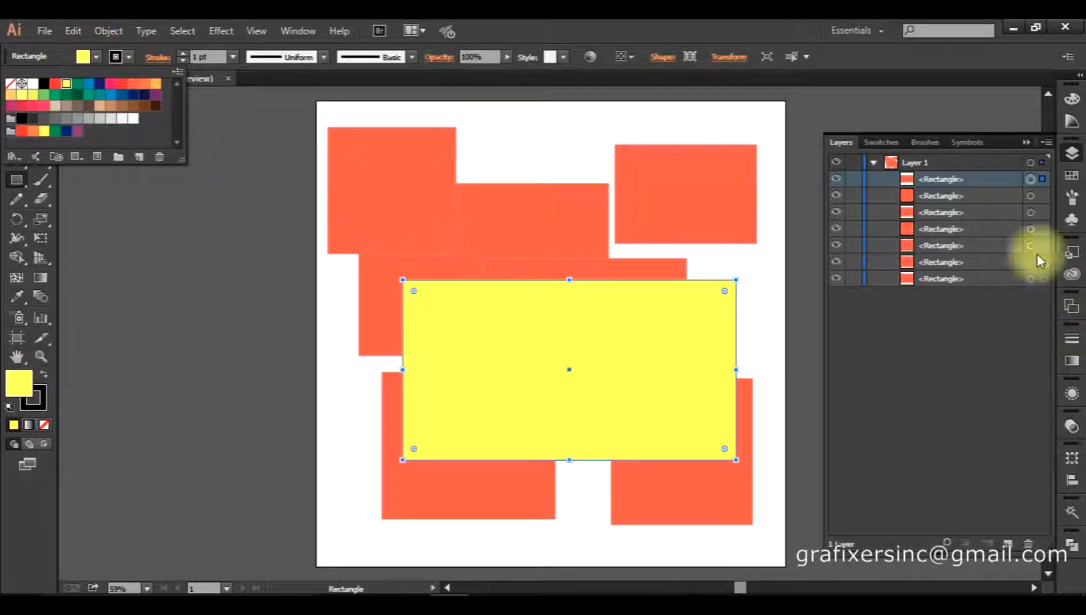
click(1031, 196)
click(97, 57)
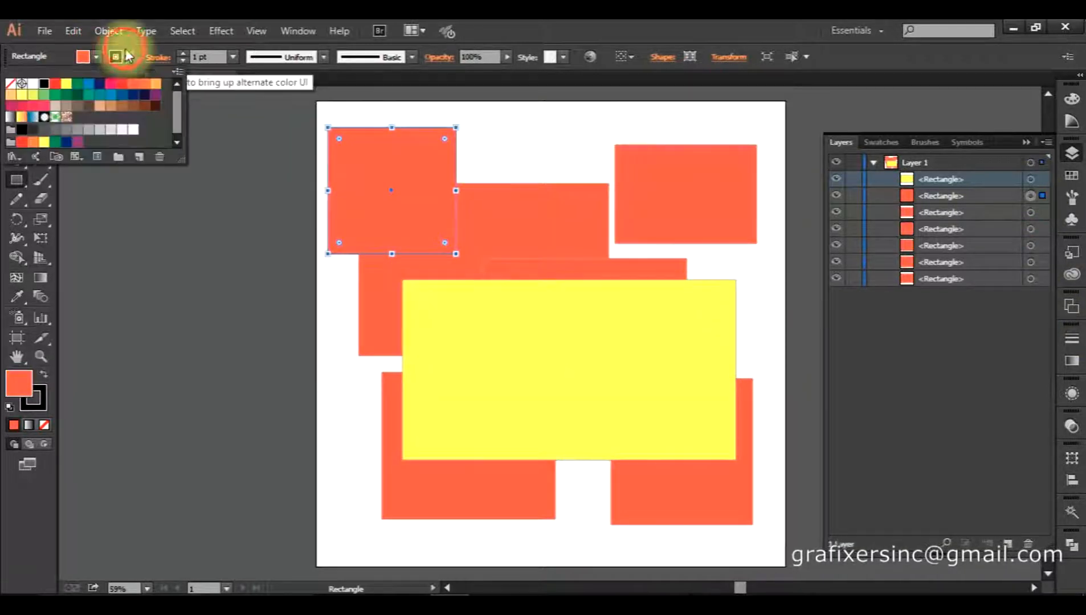
click(112, 84)
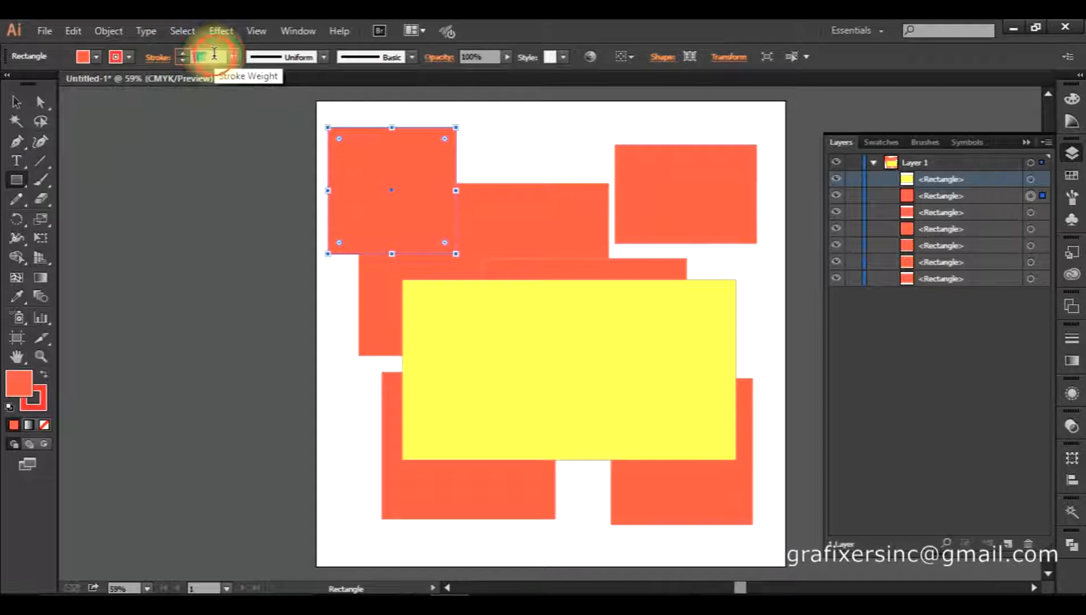
click(1031, 212)
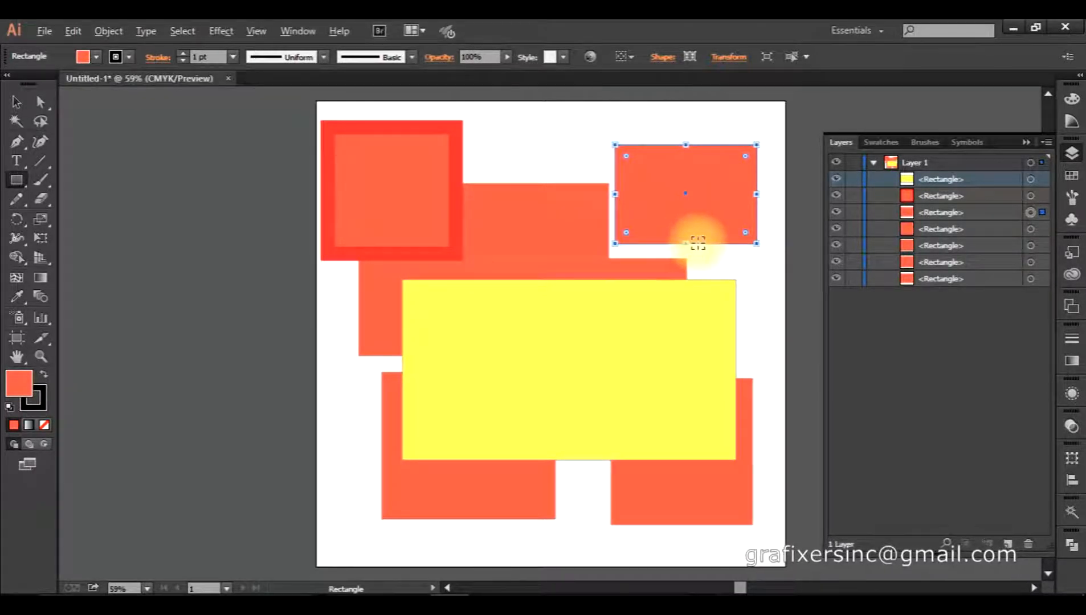
Resize the top-right rectangle by dragging its bottom and top-right handles.
scroll(687, 245, up, 4)
drag(647, 247, 465, 474)
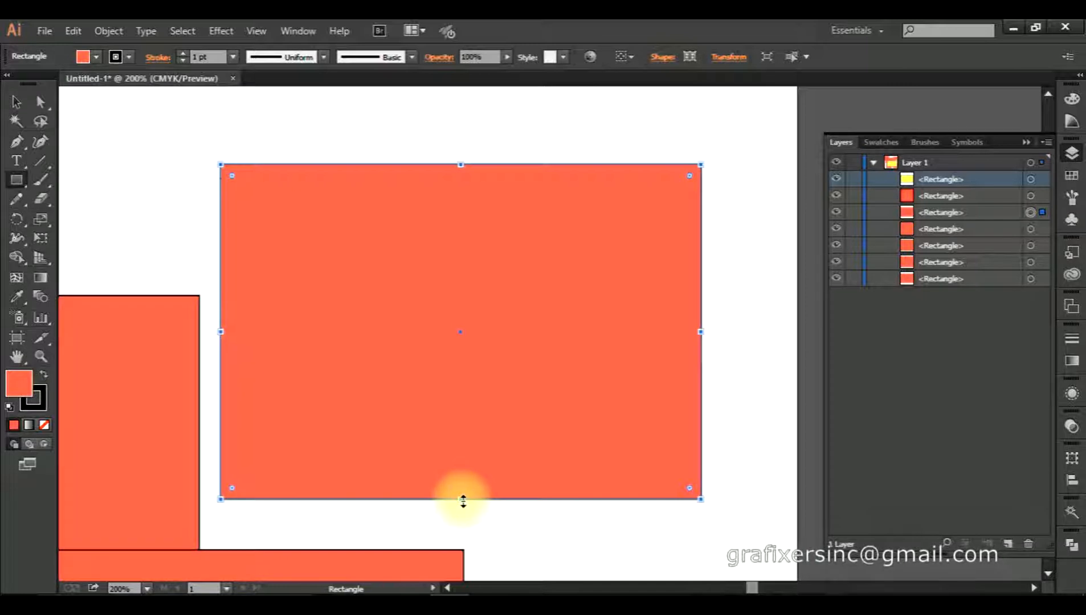
drag(461, 501, 461, 562)
scroll(462, 534, down, 1)
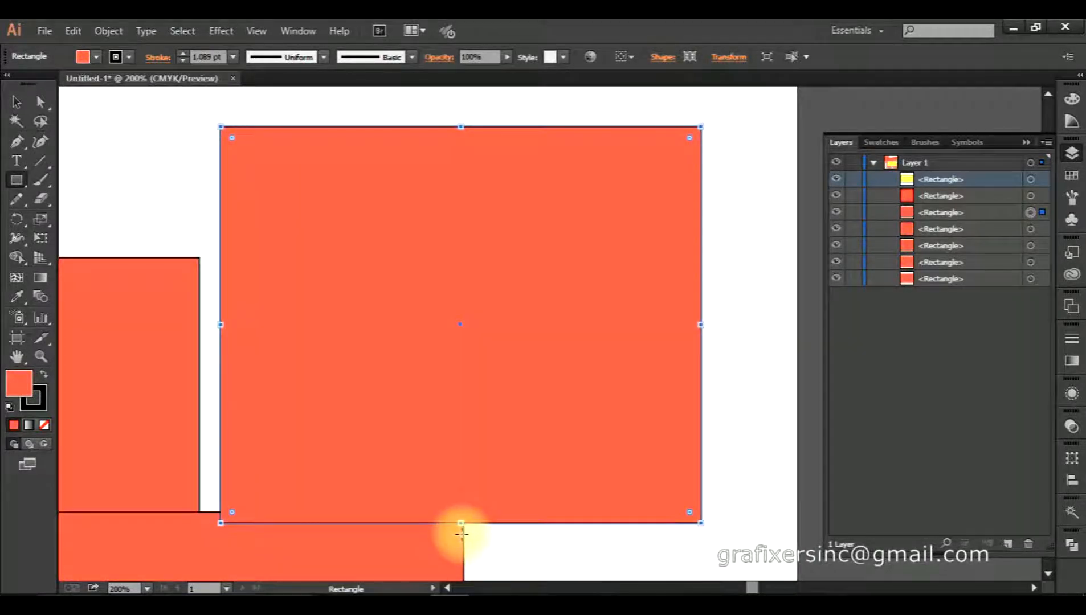
mouse_move(463, 523)
mouse_down()
mouse_move(466, 582)
mouse_move(465, 492)
mouse_up()
scroll(538, 496, down, 2)
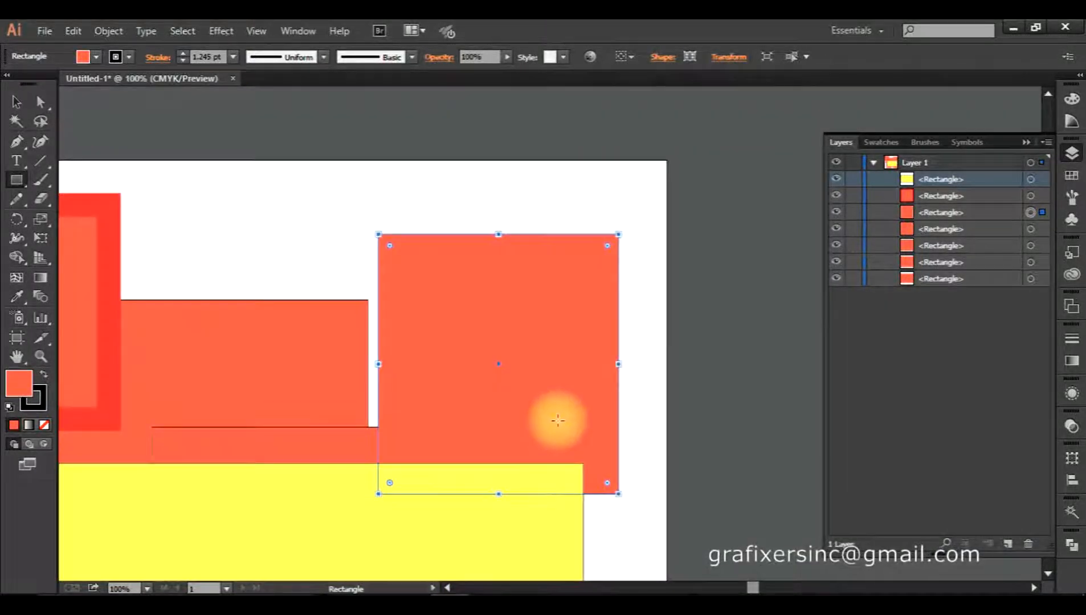
scroll(537, 335, up, 2)
drag(567, 296, 452, 442)
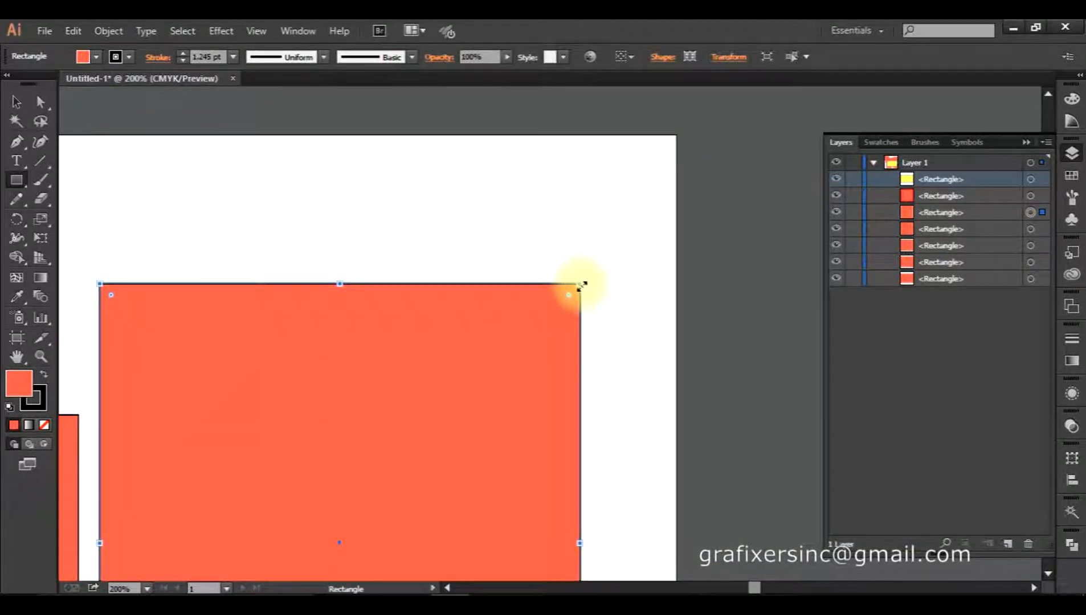
scroll(584, 281, down, 2)
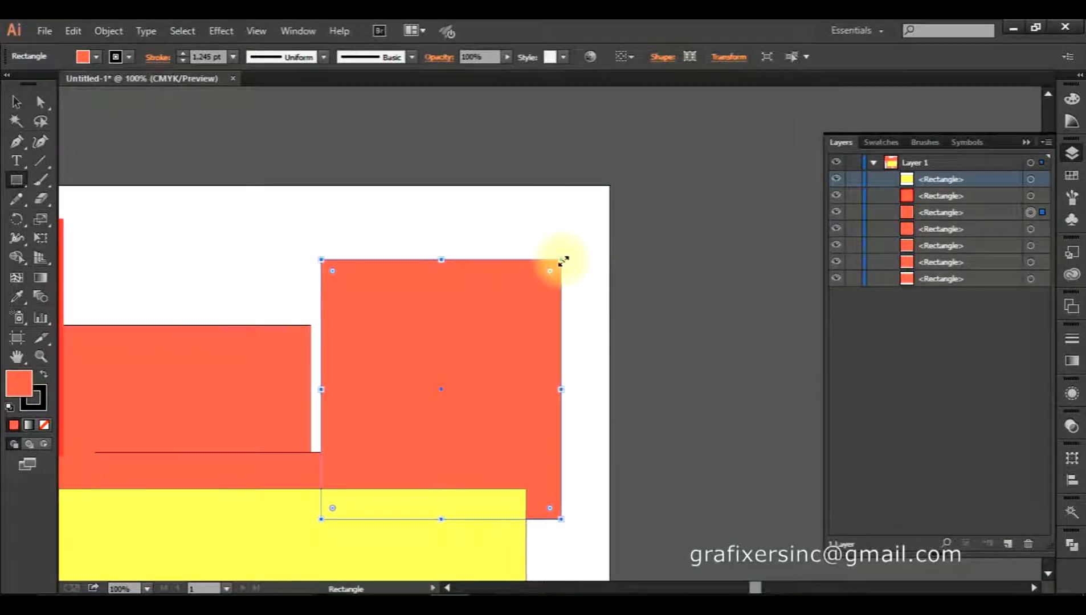
drag(564, 258, 666, 370)
Move the rectangle up against the artboard's top edge and deselect it.
key(space)
drag(534, 458, 699, 420)
scroll(557, 440, down, 1)
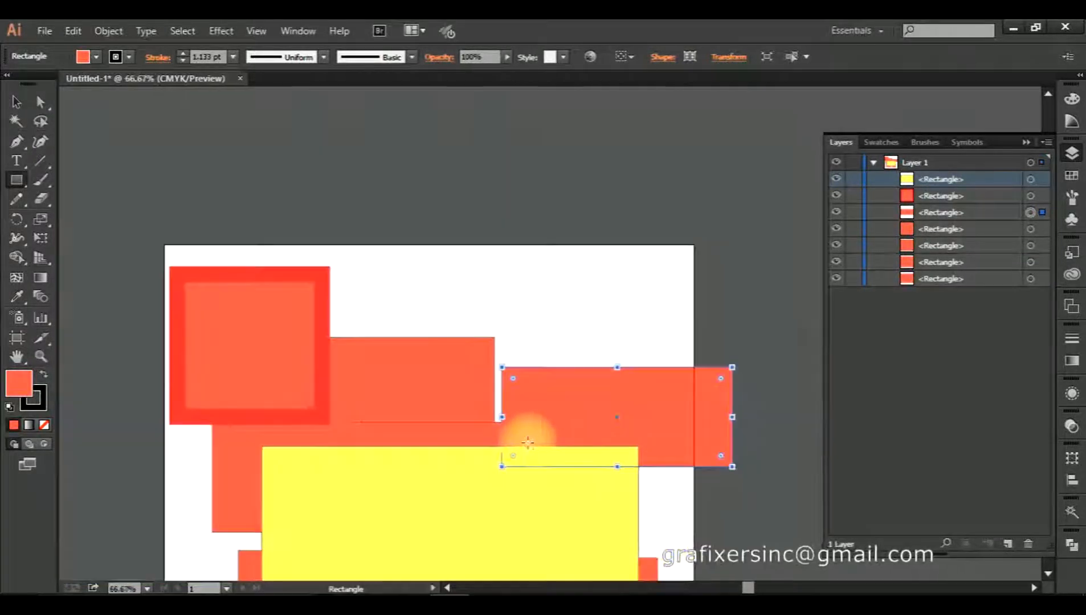
drag(529, 441, 521, 390)
key(v)
drag(550, 344, 504, 229)
click(342, 200)
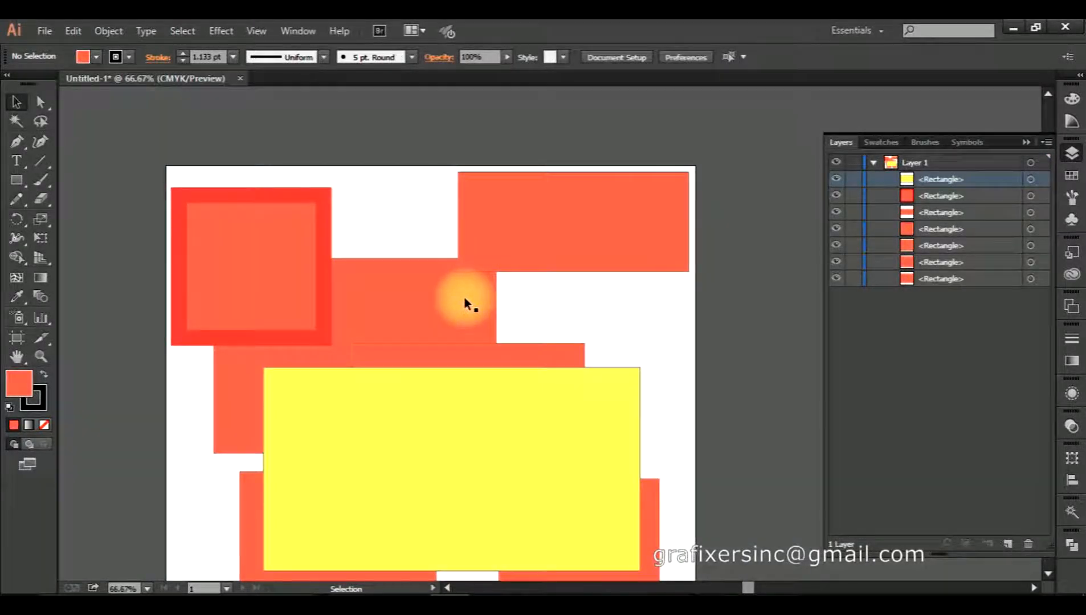
Create a 500 × 800 px rectangle by exact size and move it toward the artboard centre.
click(15, 180)
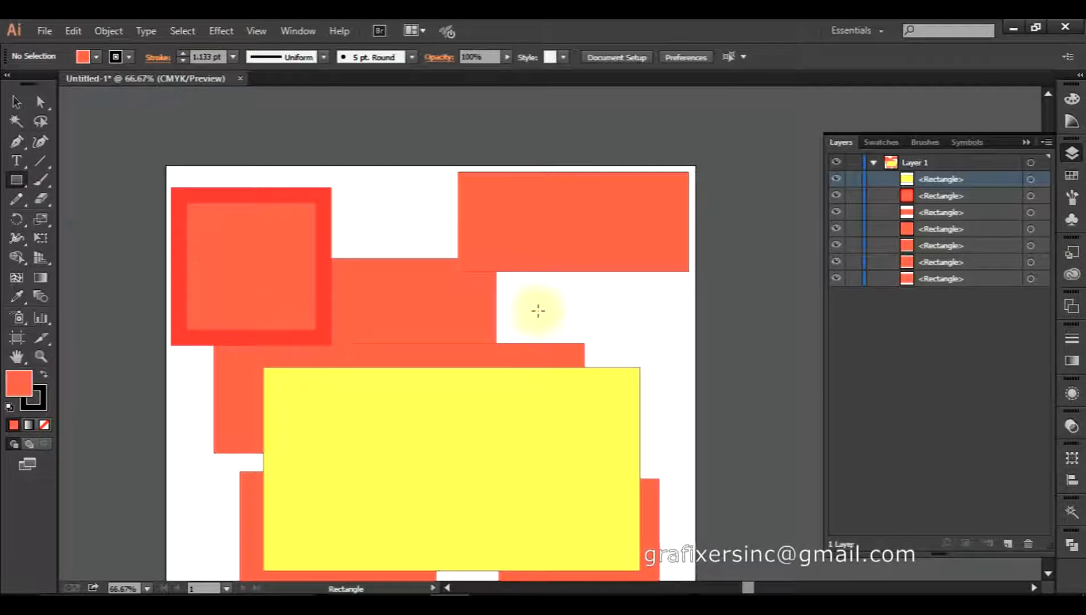
click(515, 308)
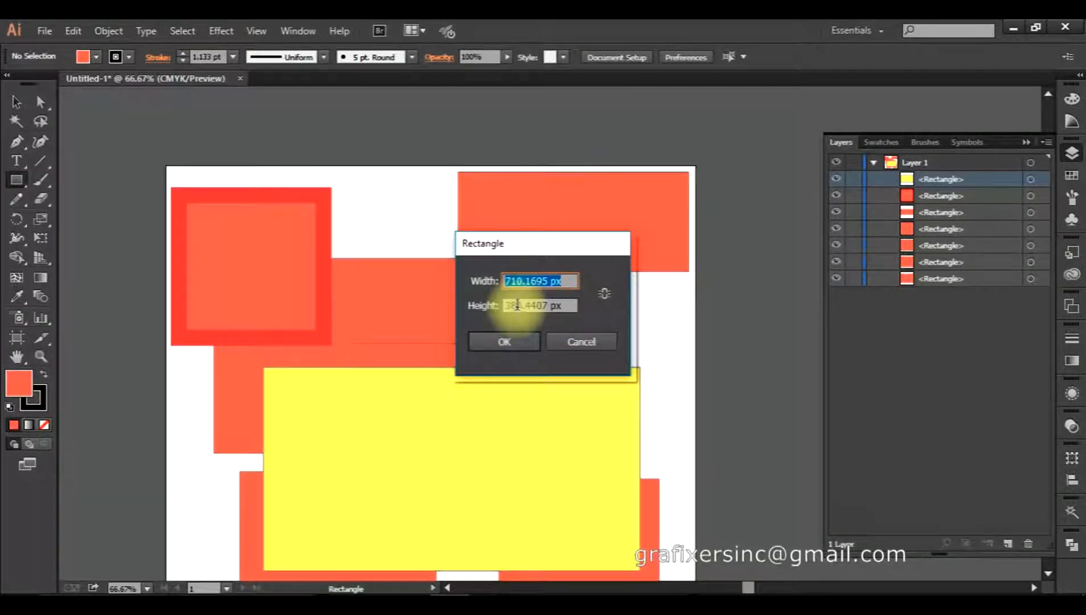
text(5)
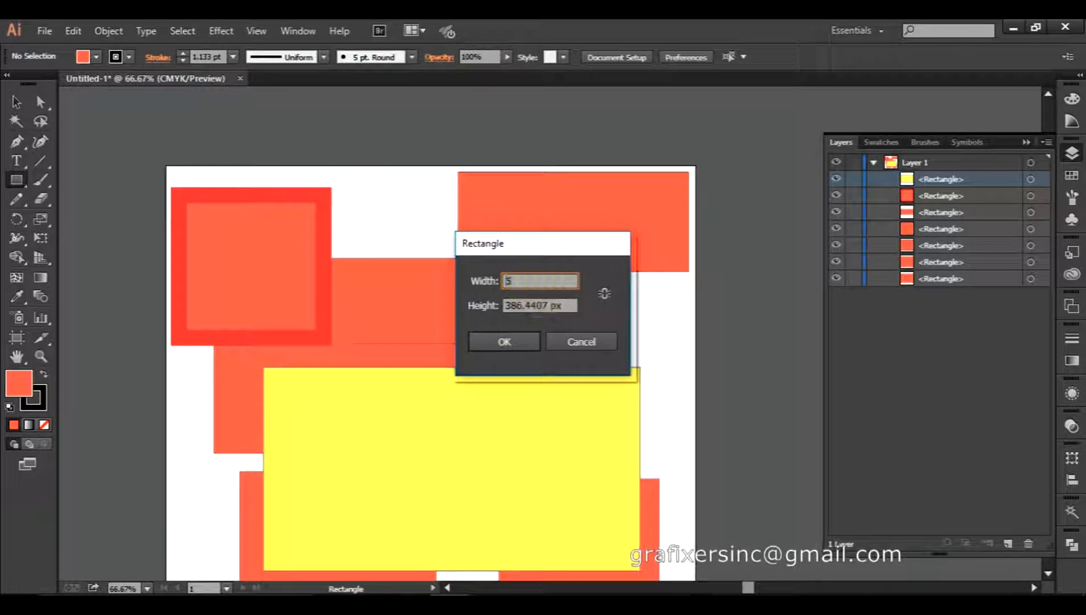
text(000)
key(BackSpace)
key(Tab)
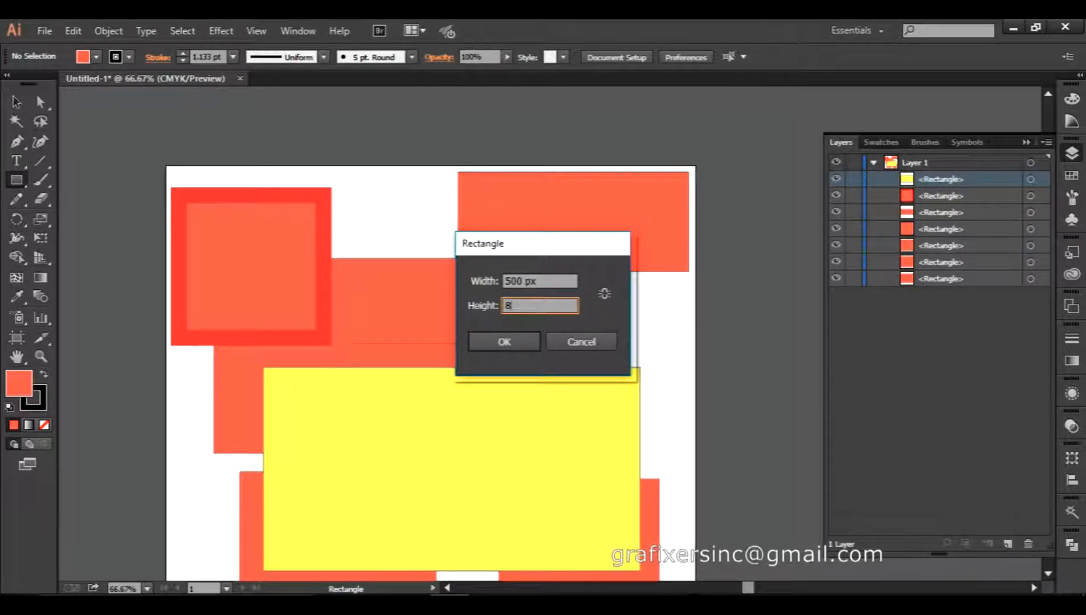
key(Return)
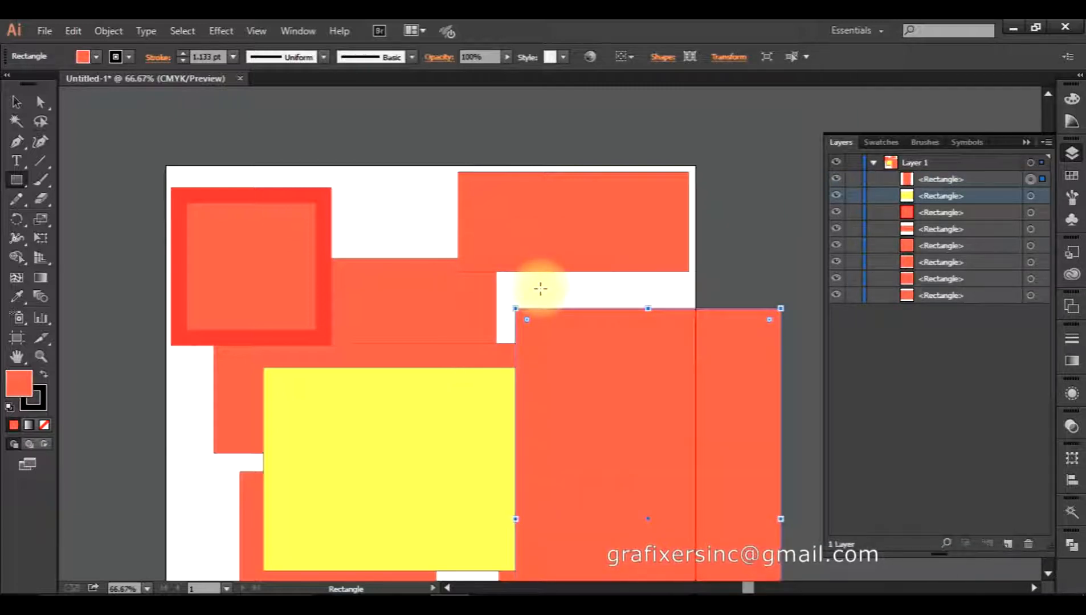
scroll(540, 289, down, 3)
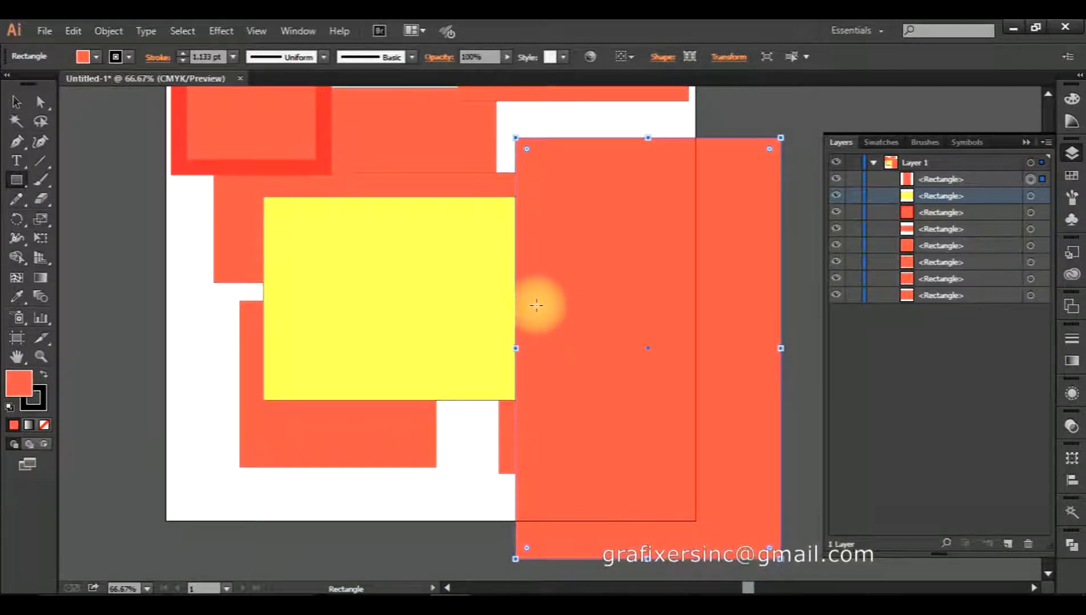
key(v)
drag(547, 336, 396, 341)
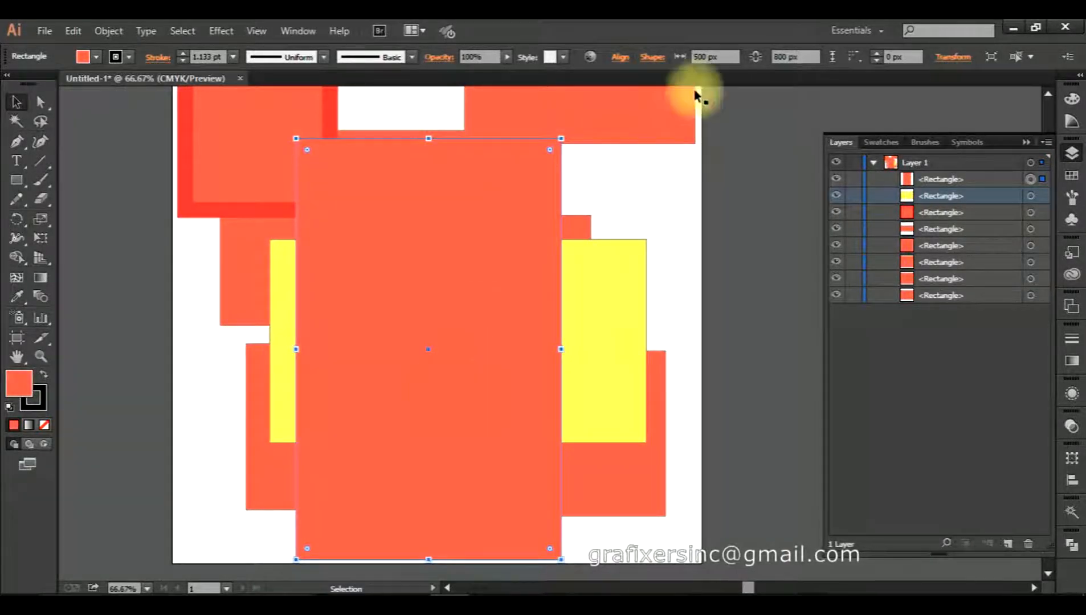
Set the rectangle's height to 200 px and move it up and right over the yellow rectangle.
click(713, 56)
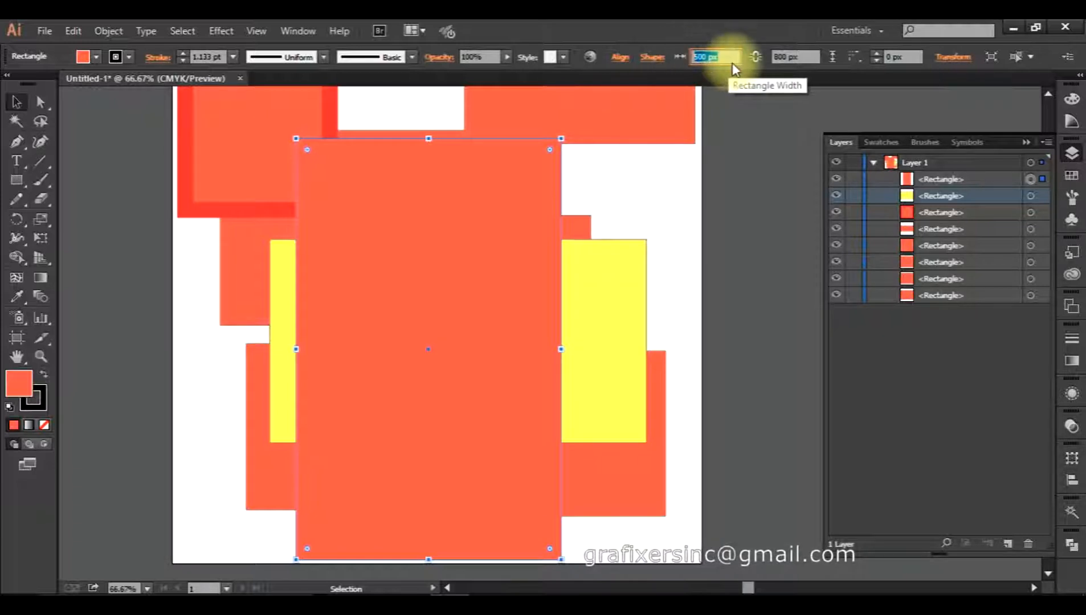
click(803, 52)
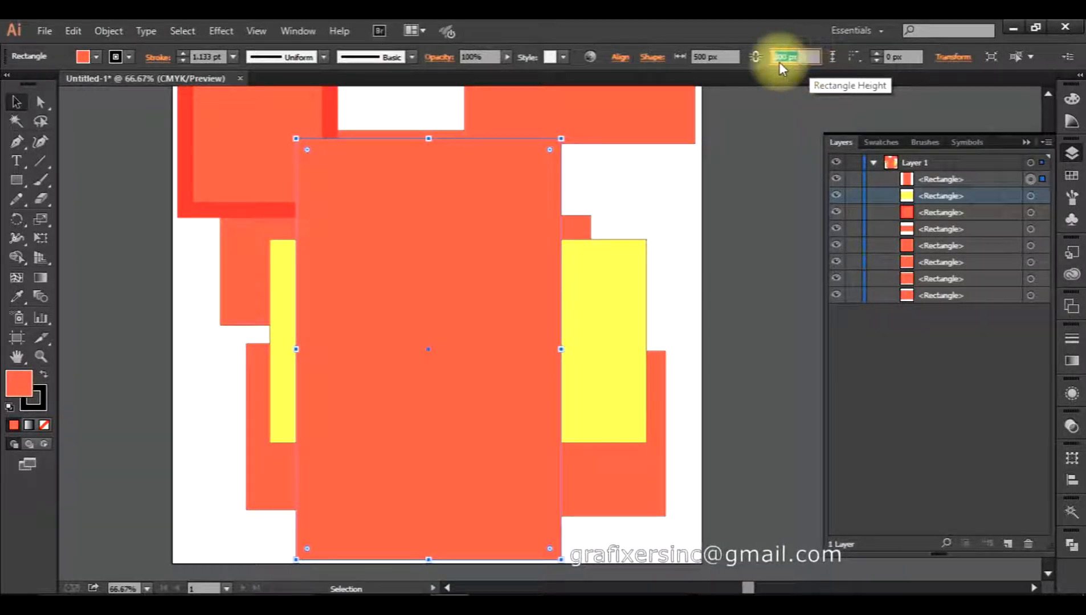
text(20)
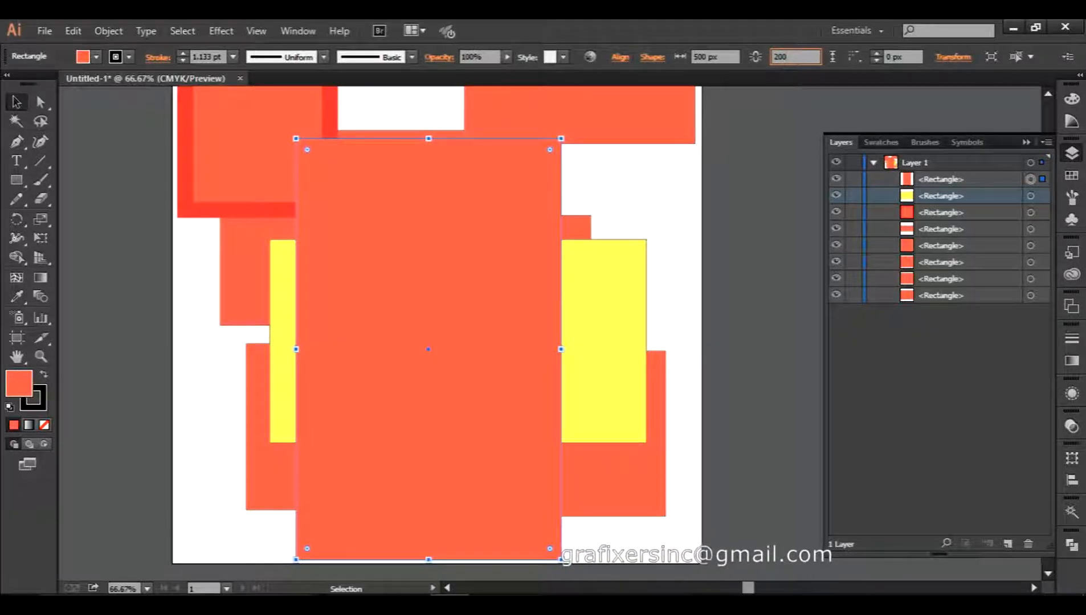
text(0)
key(Return)
drag(487, 339, 580, 209)
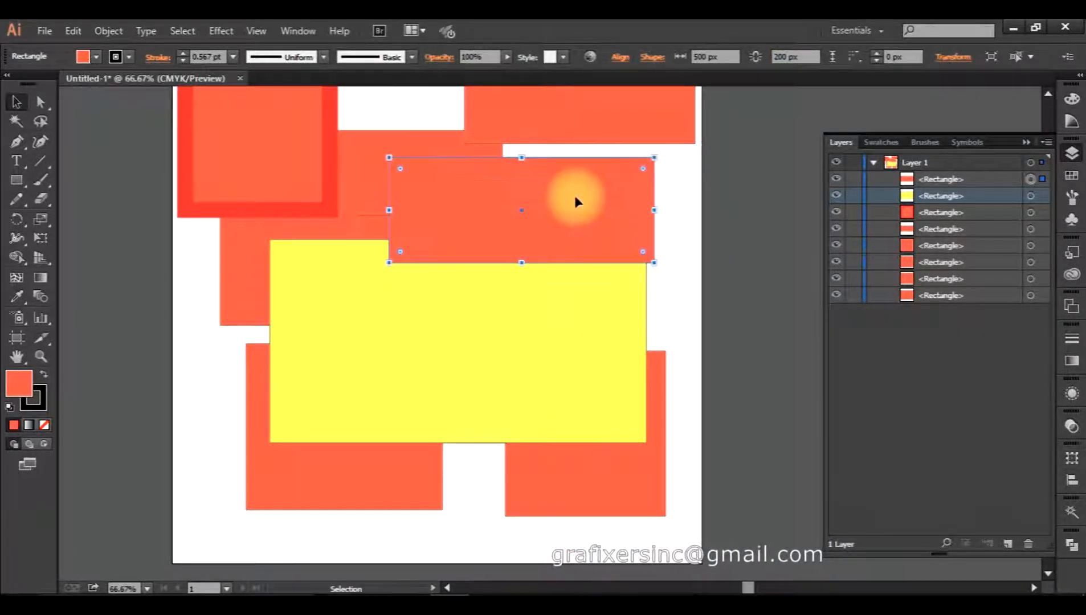
click(679, 271)
Reselect the short rectangle to check its height, then clear the selection.
click(589, 212)
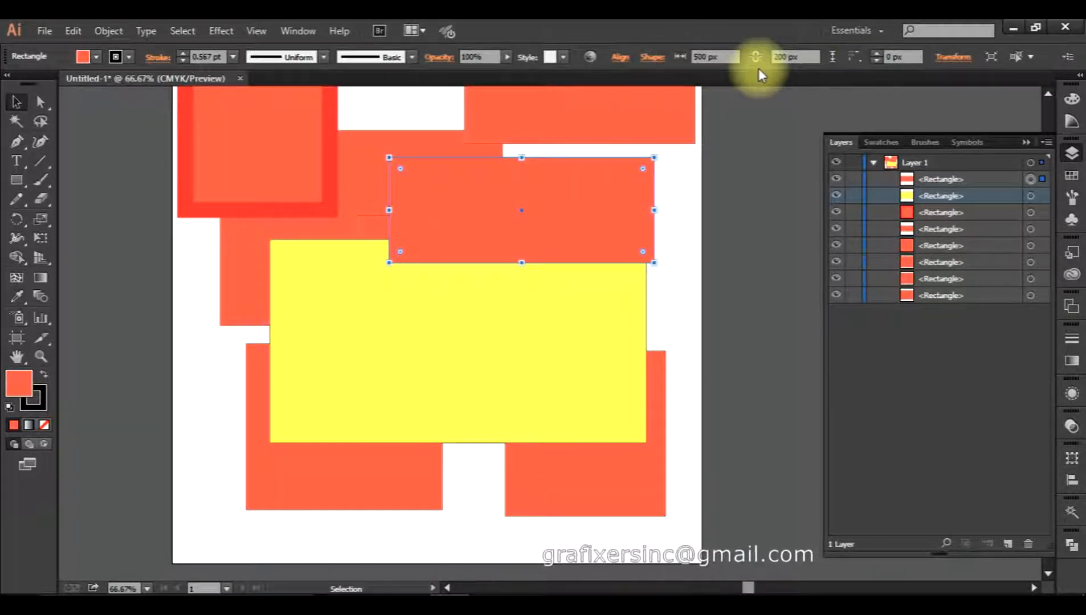
click(789, 56)
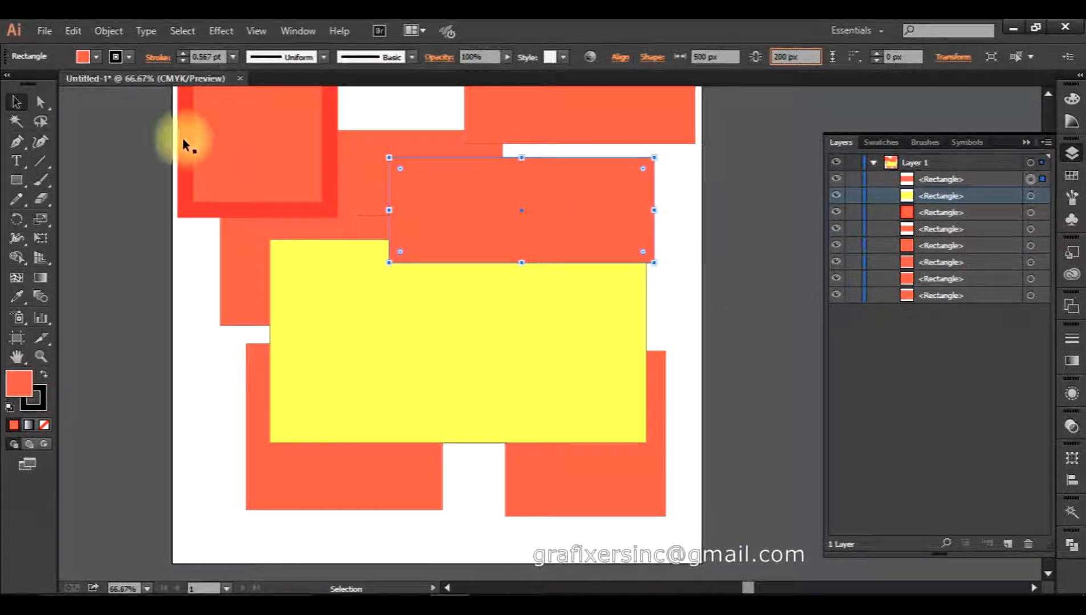
click(18, 103)
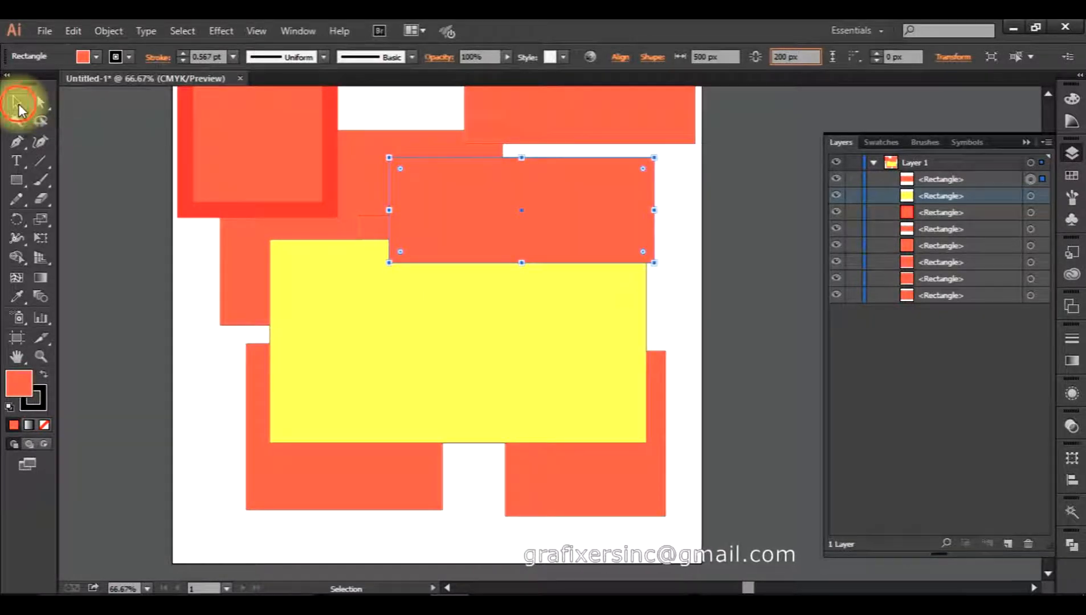
click(94, 191)
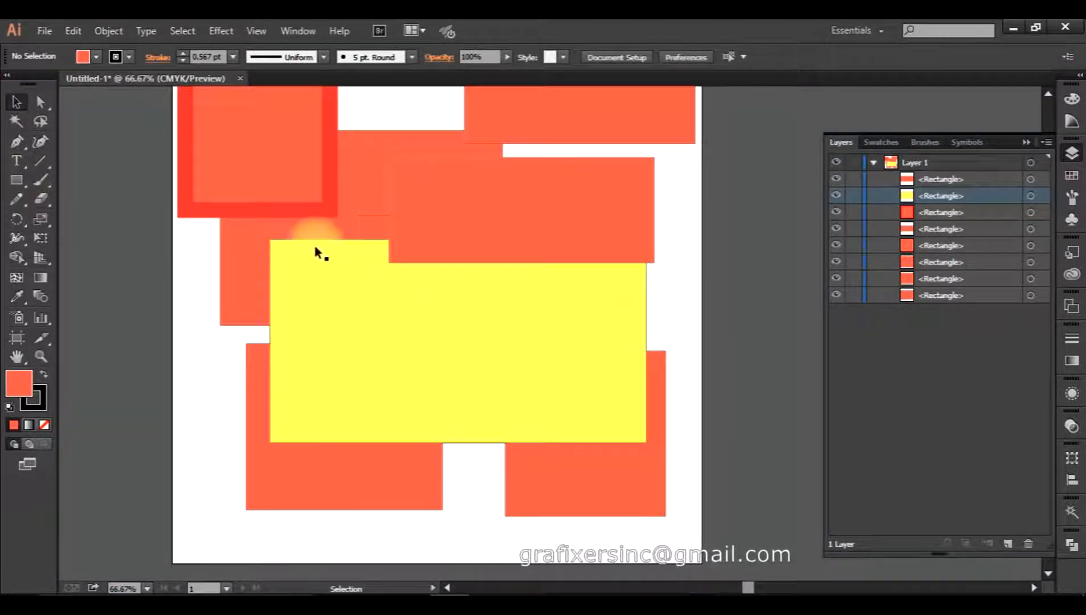
Select the coral rectangle, try moving it, and undo the stray move.
click(570, 308)
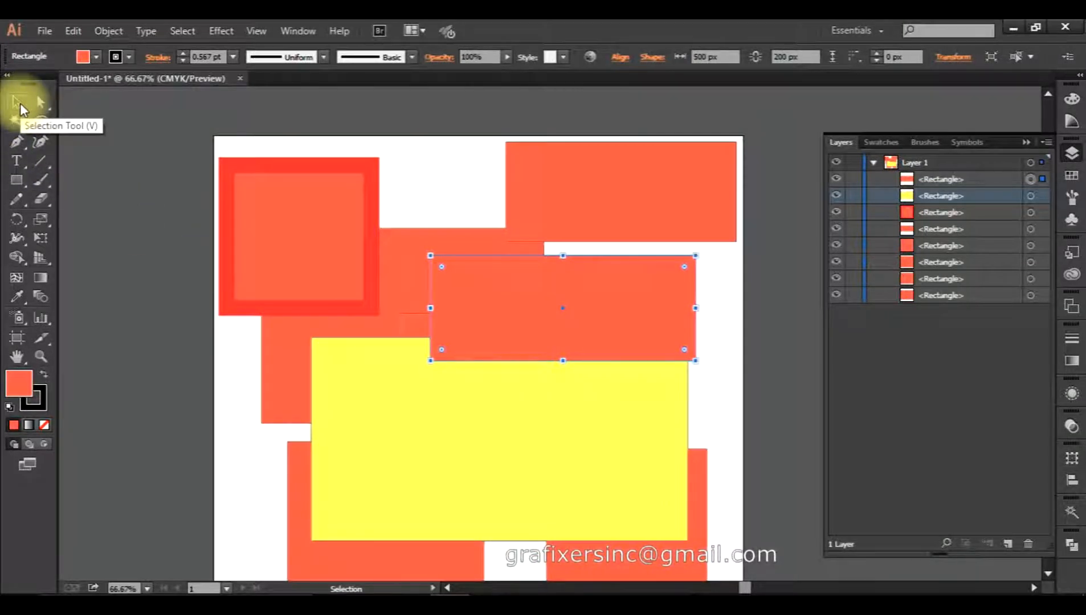
drag(497, 346, 244, 332)
drag(620, 360, 477, 456)
click(601, 272)
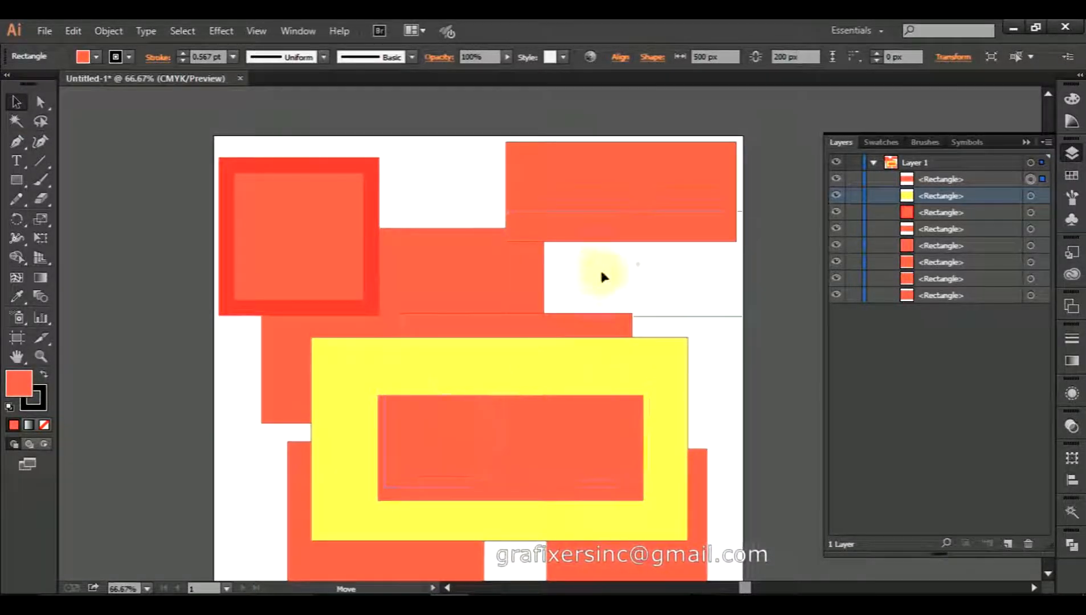
key(ctrl+z)
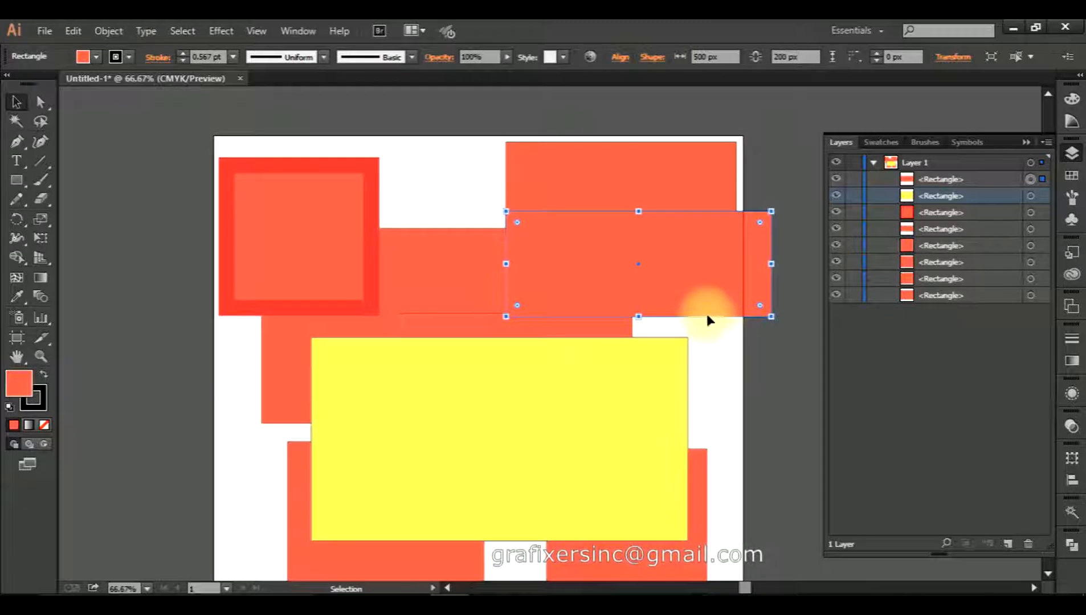
Enlarge the coral rectangle to about 981 × 706 px by dragging its handles.
drag(506, 316, 463, 362)
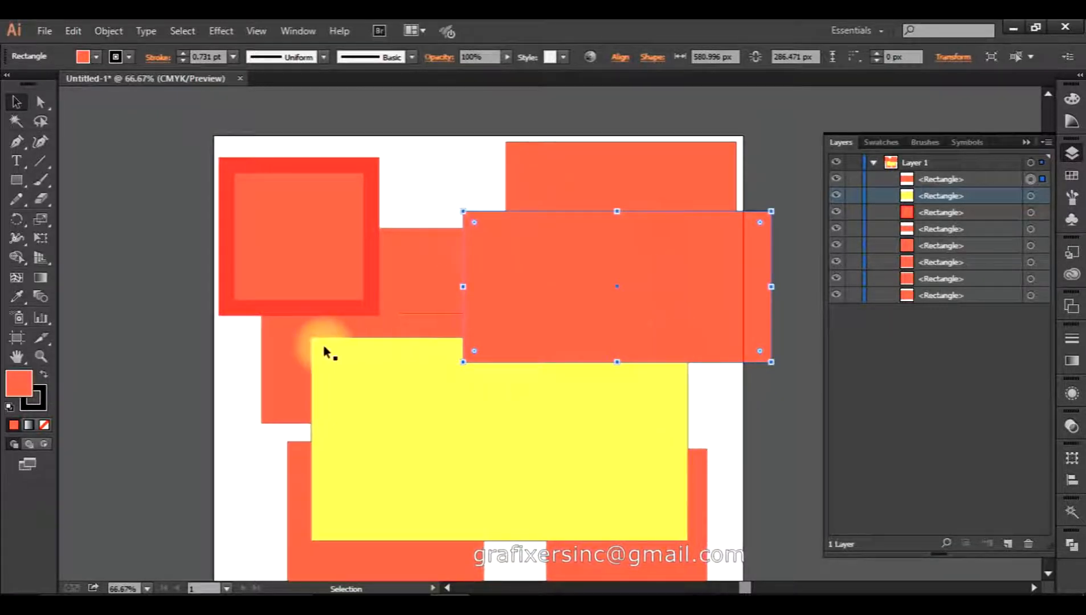
drag(625, 363, 491, 359)
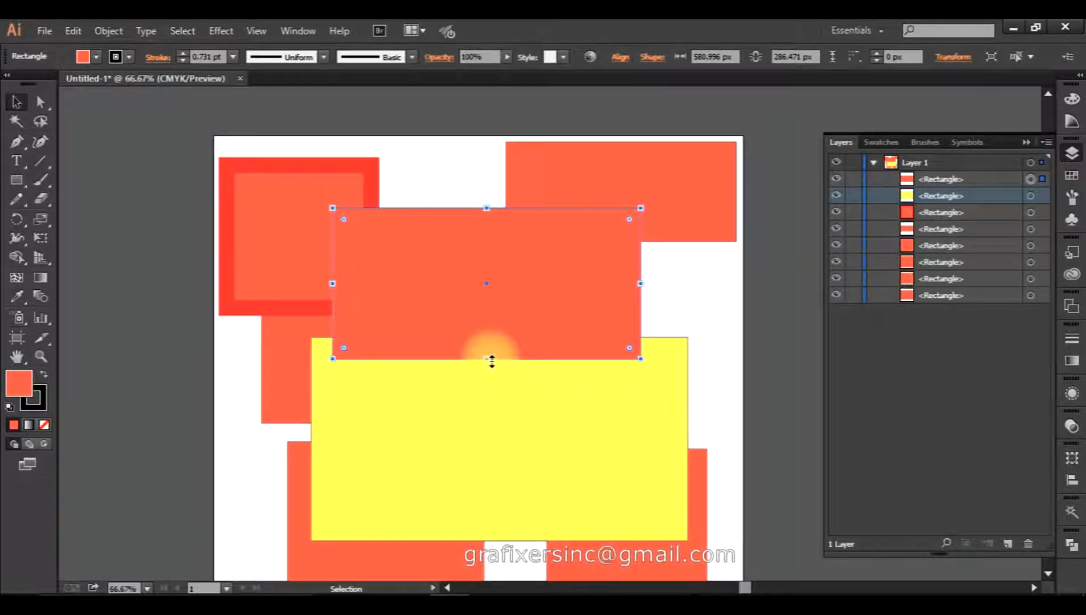
scroll(492, 361, down, 2)
drag(487, 322, 495, 482)
drag(643, 328, 759, 326)
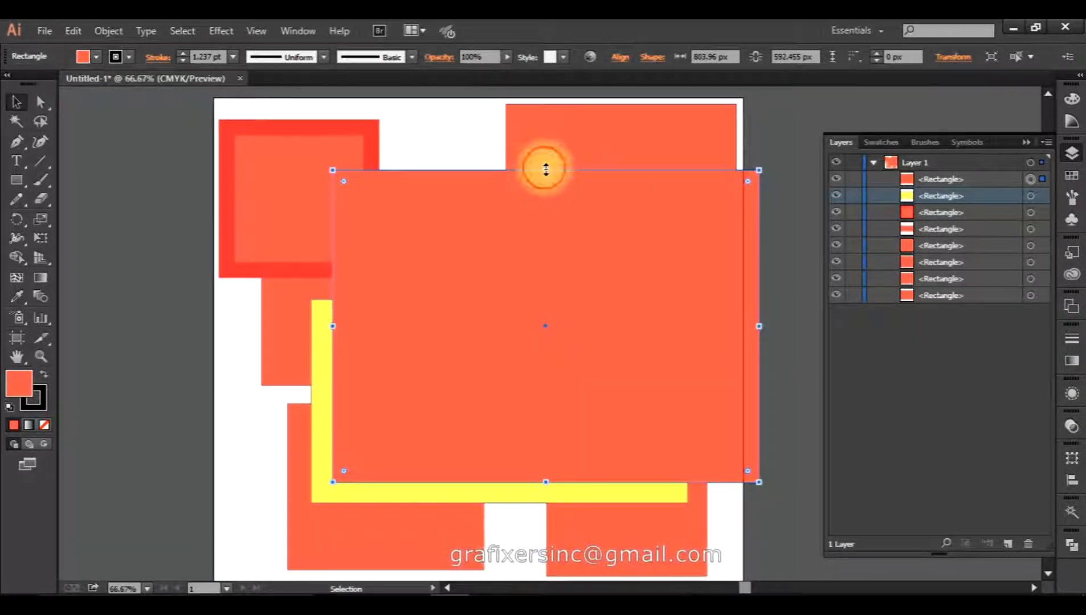
drag(545, 169, 545, 110)
drag(333, 296, 238, 296)
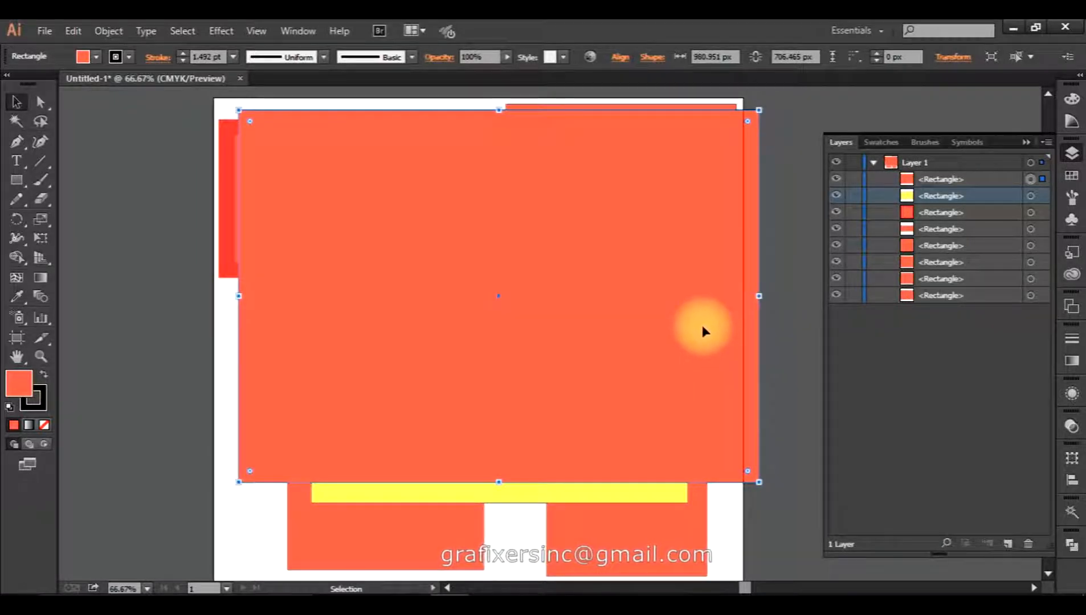
Slant the rectangle's left side by pulling its bottom-left anchor inward with Direct Selection.
click(40, 105)
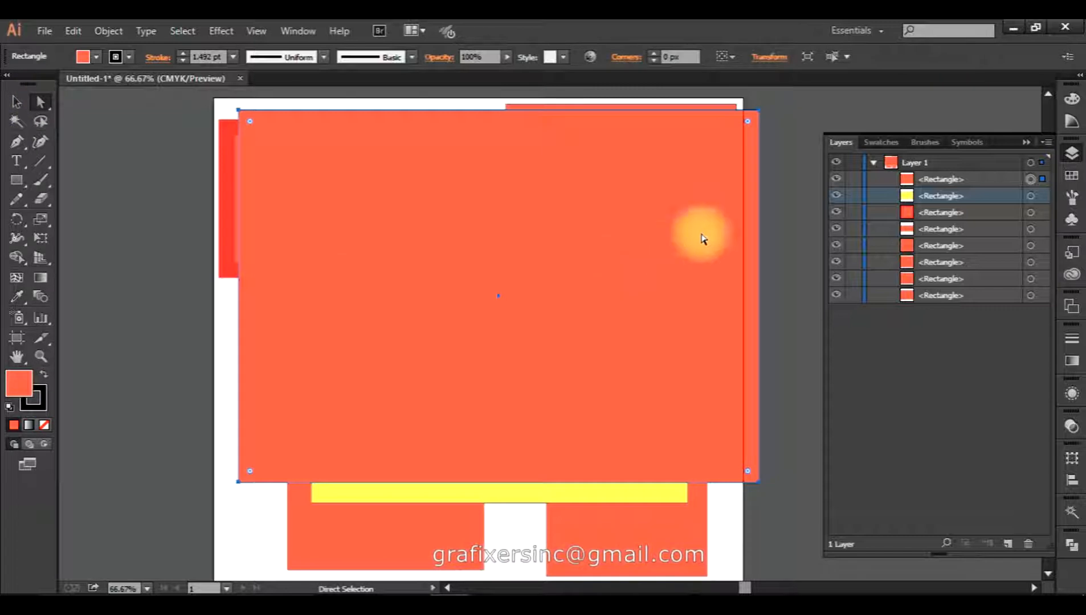
click(759, 112)
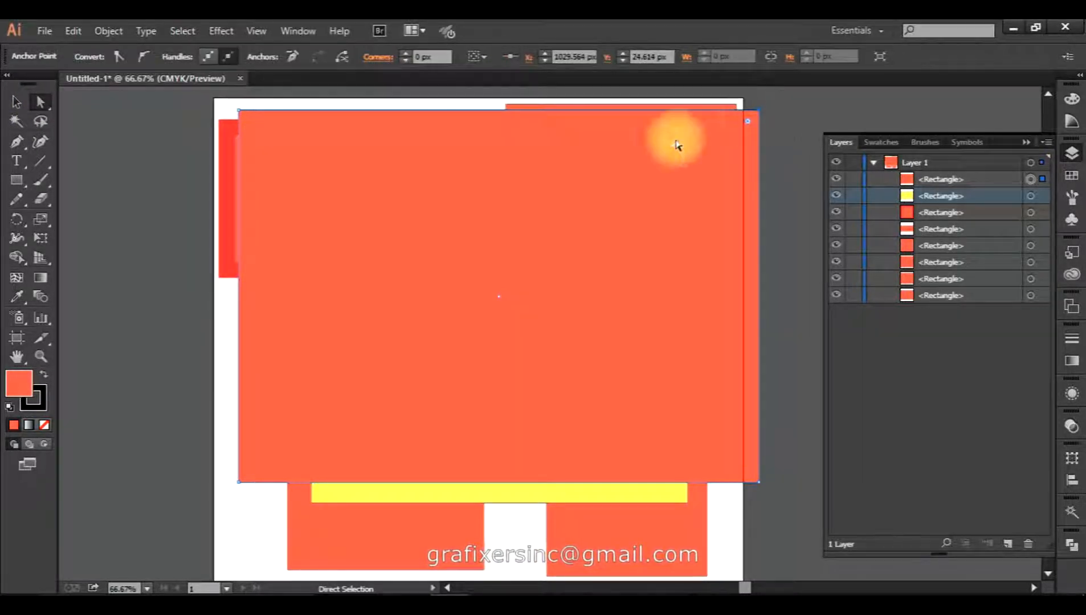
click(238, 482)
click(758, 482)
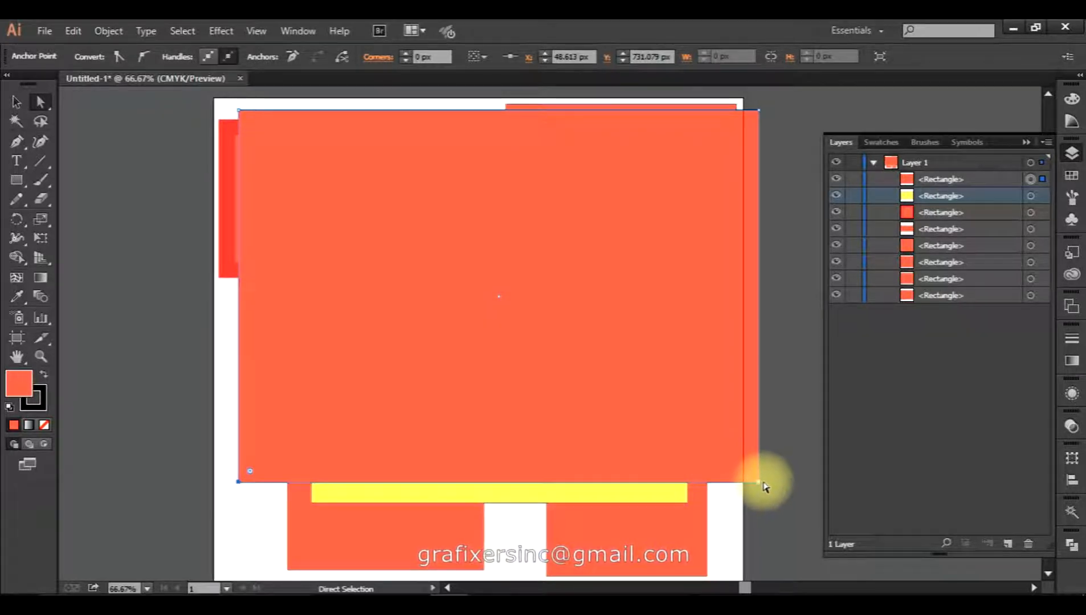
click(238, 482)
drag(447, 326, 292, 441)
Lower the top-left anchor to tilt the top edge and shift the shape down and left.
click(446, 328)
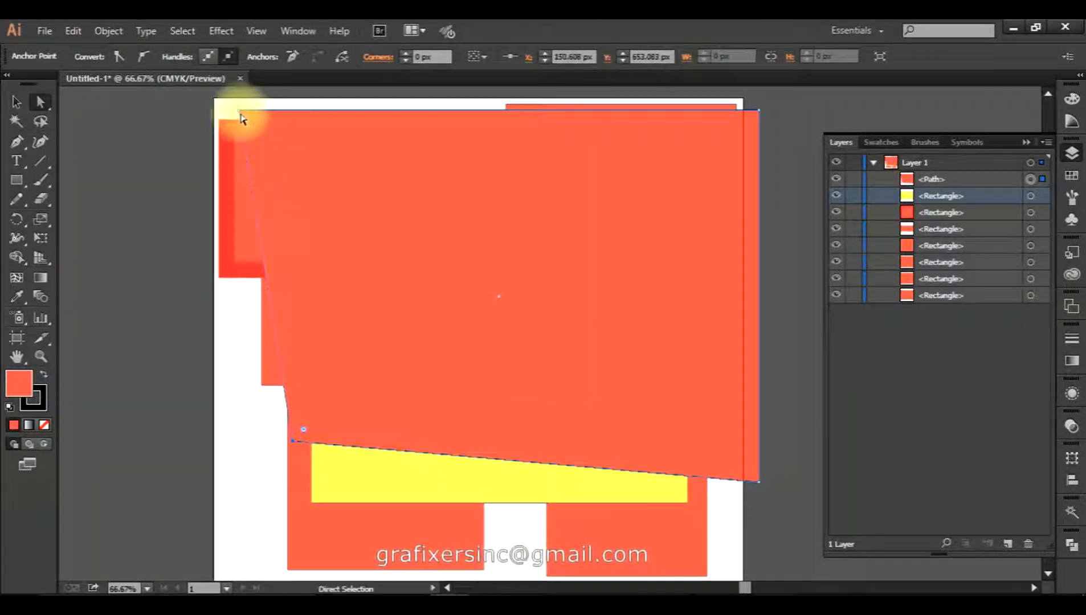
drag(239, 111, 218, 170)
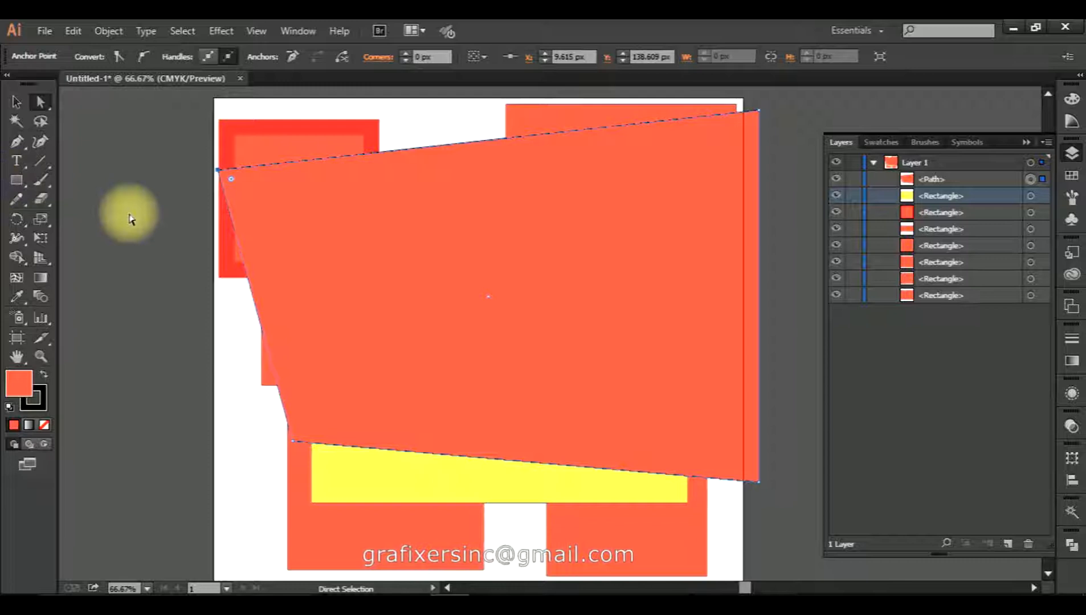
drag(480, 233, 456, 304)
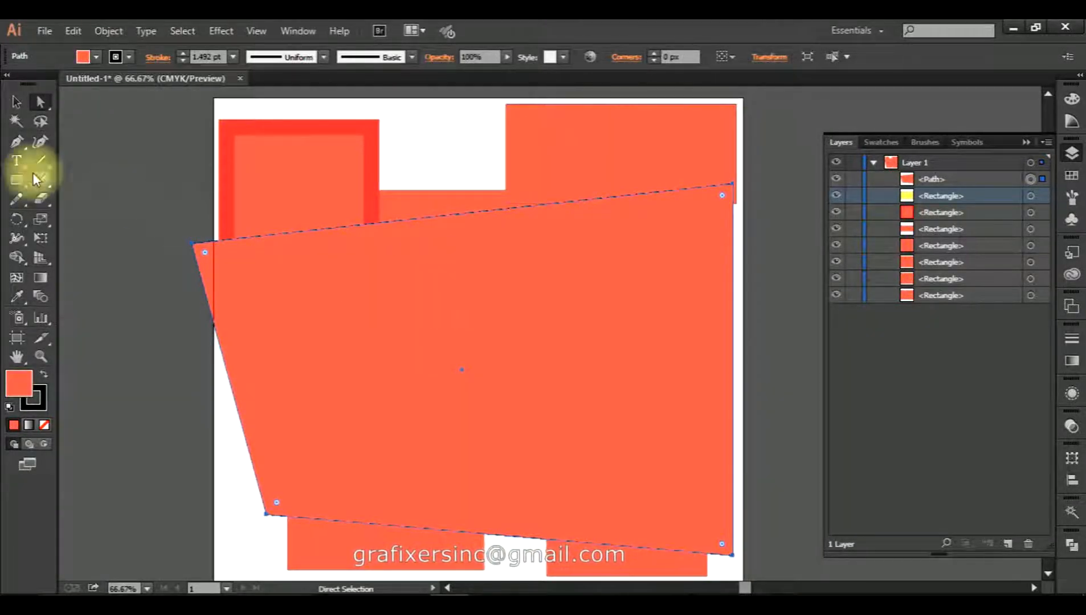
click(15, 146)
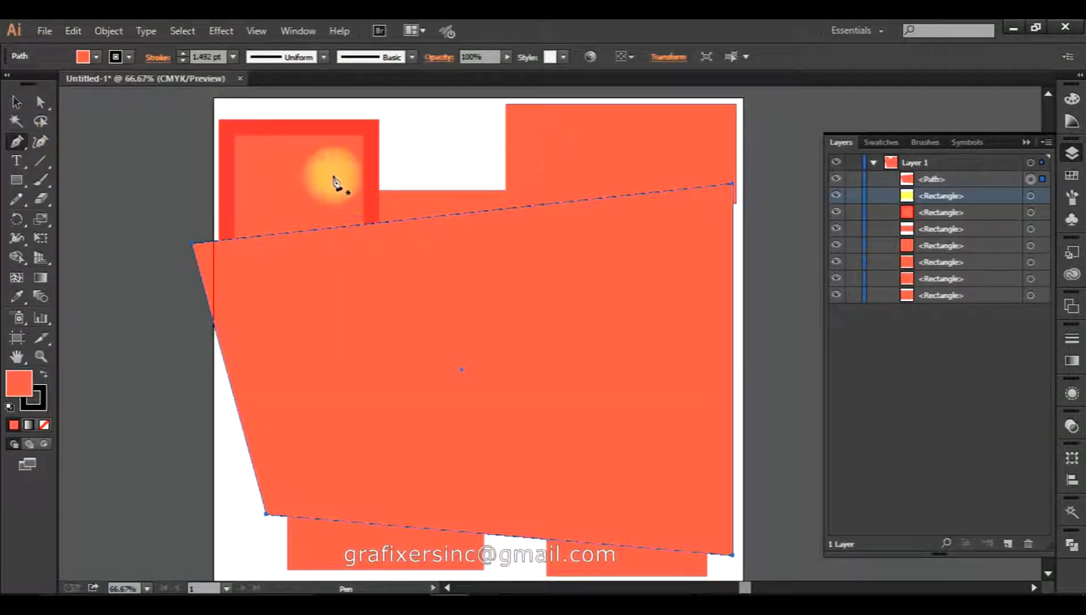
Pen-draw a closed four-sided coral shape and move it up-left past the artboard's left edge.
click(430, 137)
click(595, 135)
click(581, 325)
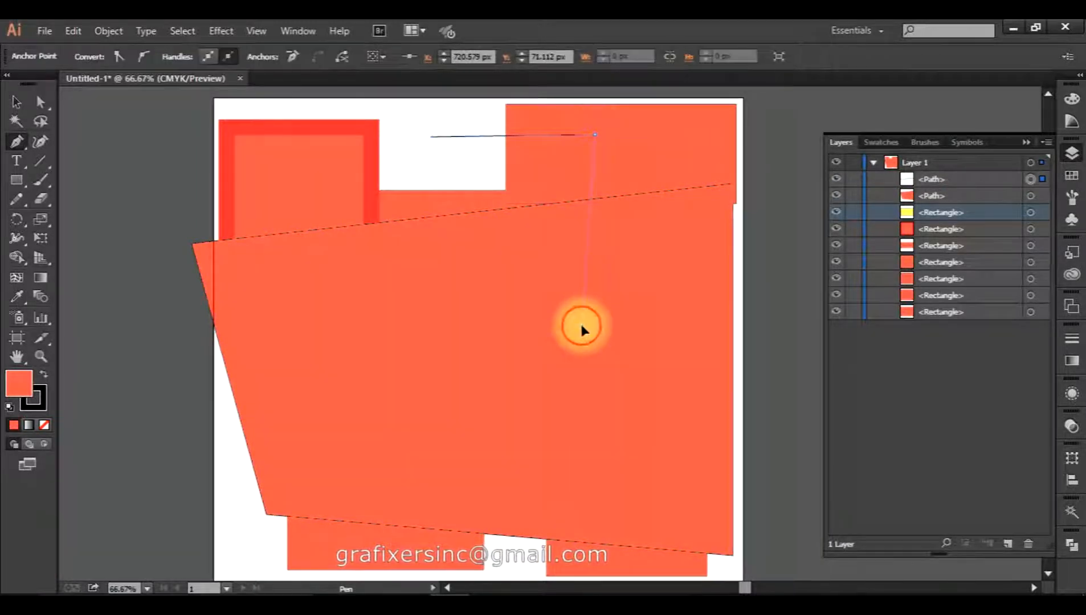
click(442, 333)
click(431, 137)
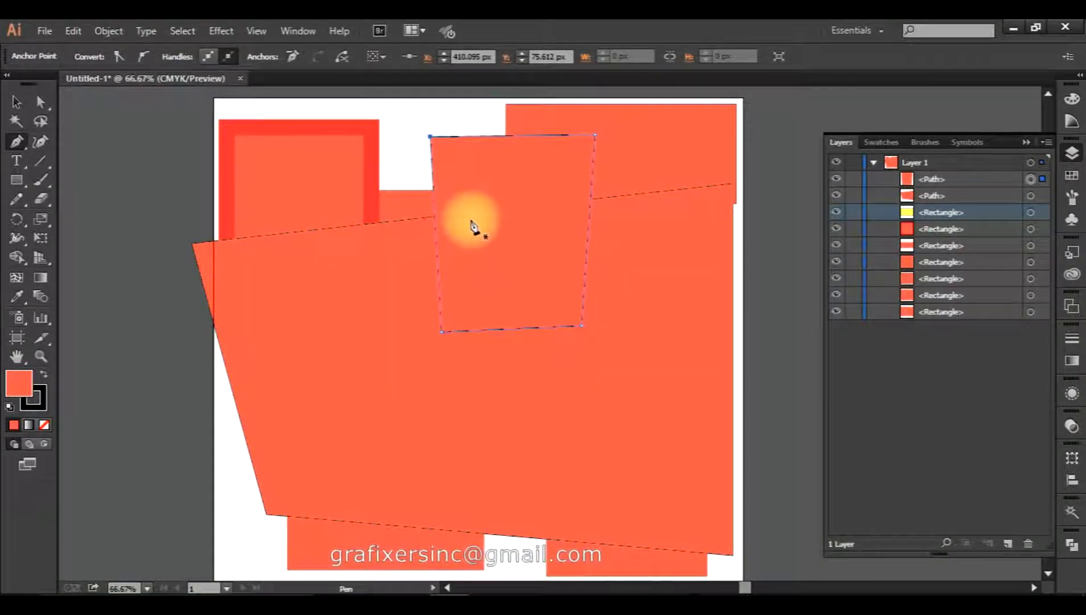
key(a)
drag(238, 203, 188, 195)
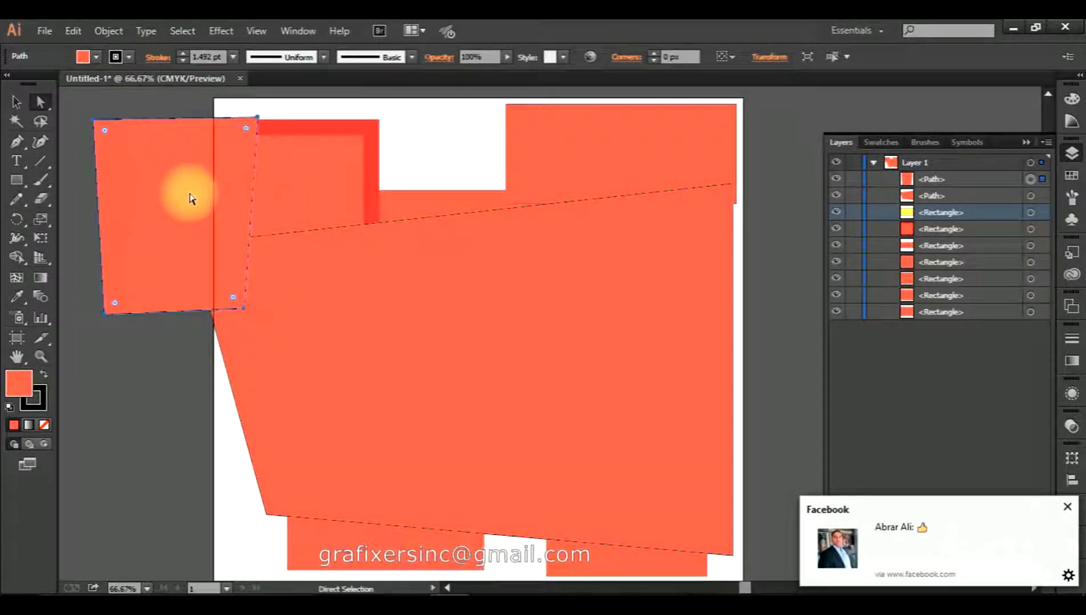
click(14, 146)
Add anchor points on the small shape's edge and on the large shape's top, left and right edges.
click(99, 153)
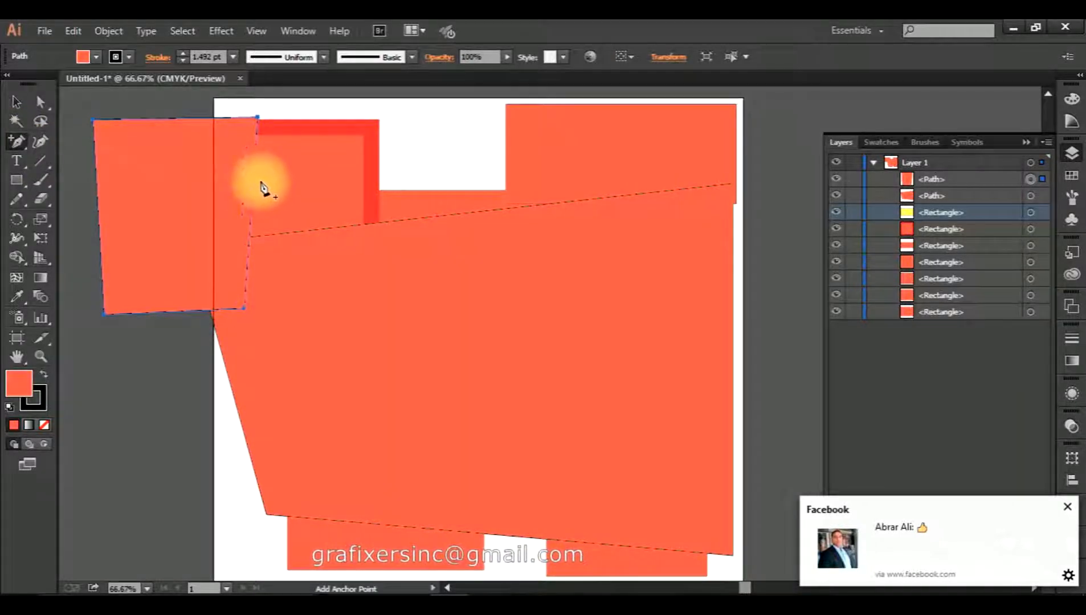
click(250, 219)
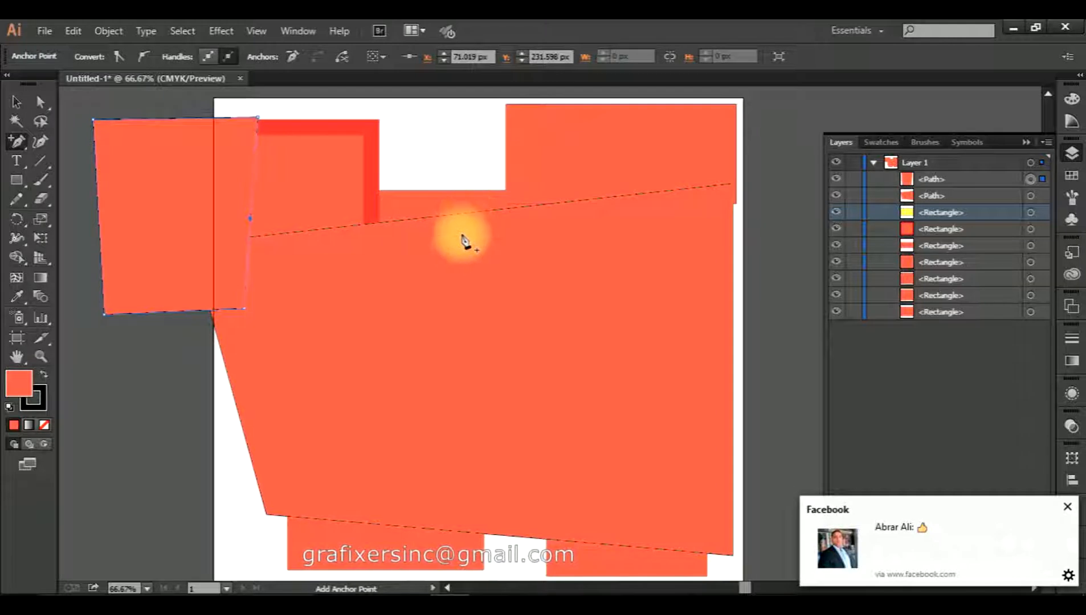
key(a)
click(462, 290)
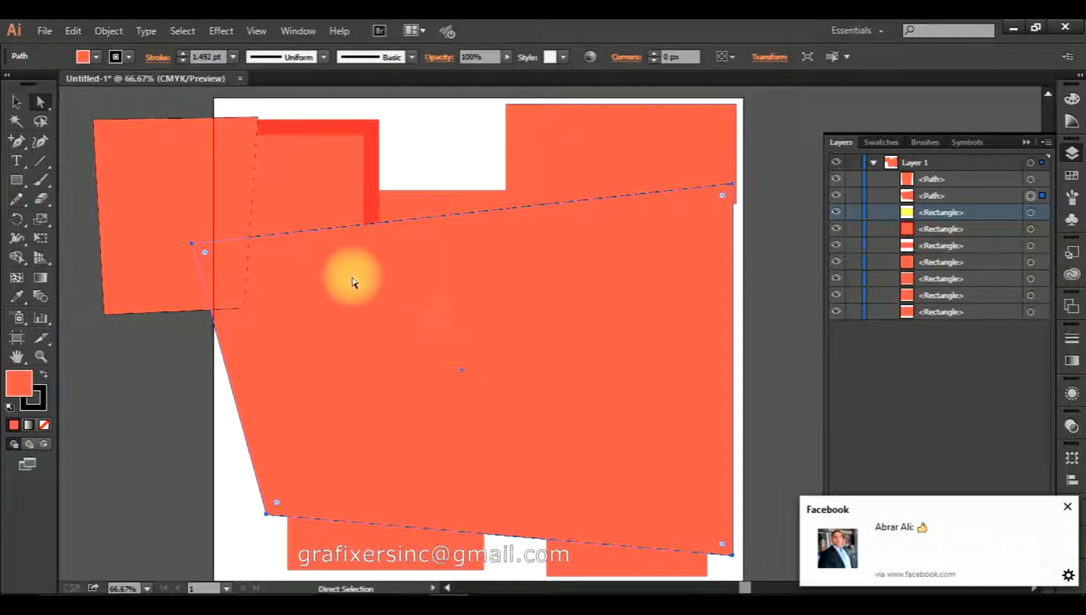
click(17, 147)
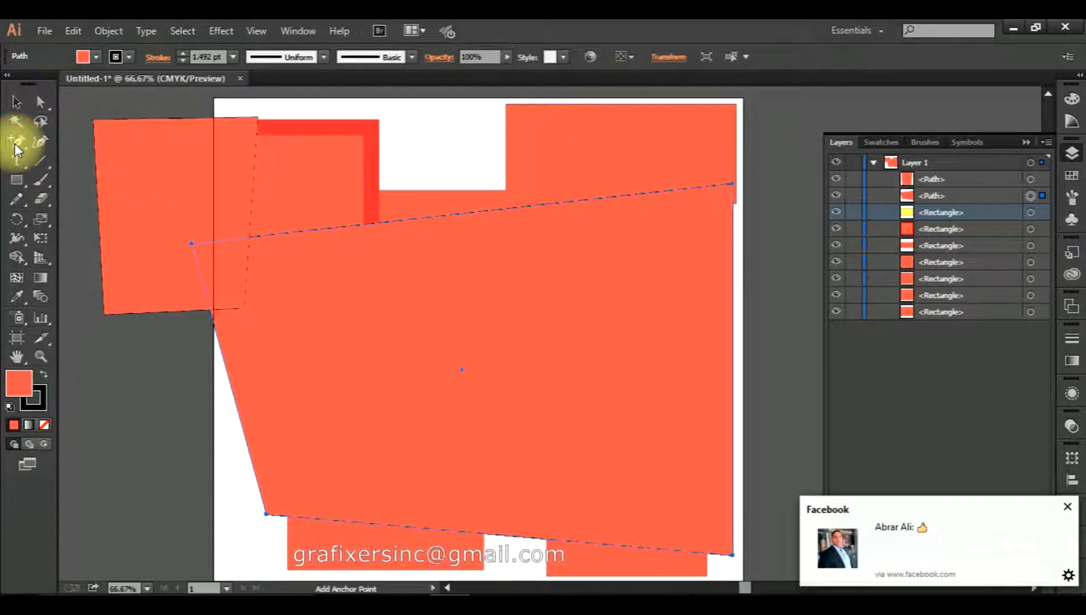
click(472, 212)
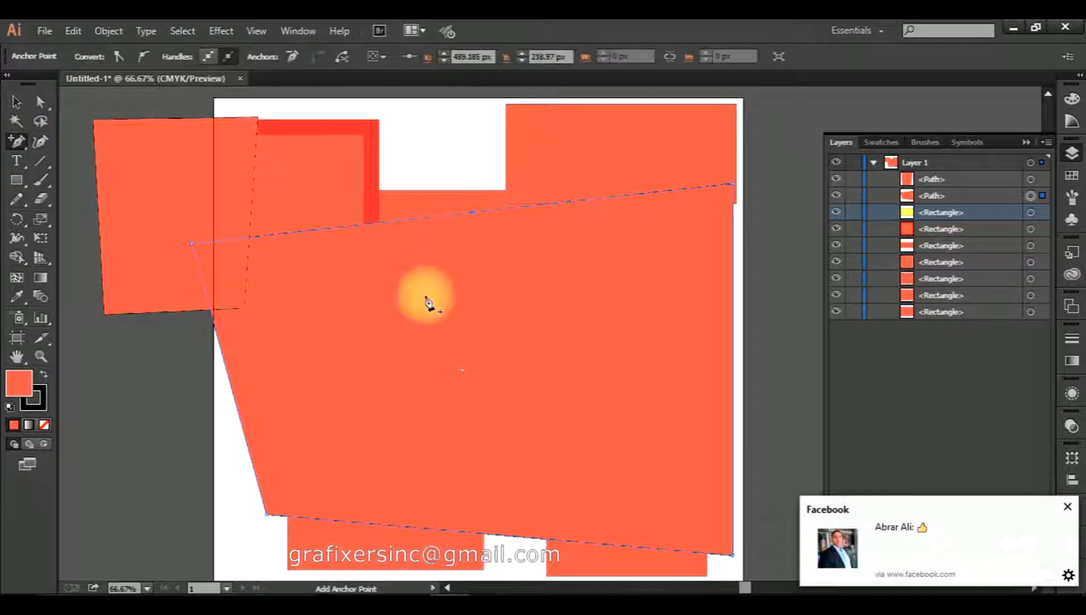
click(233, 393)
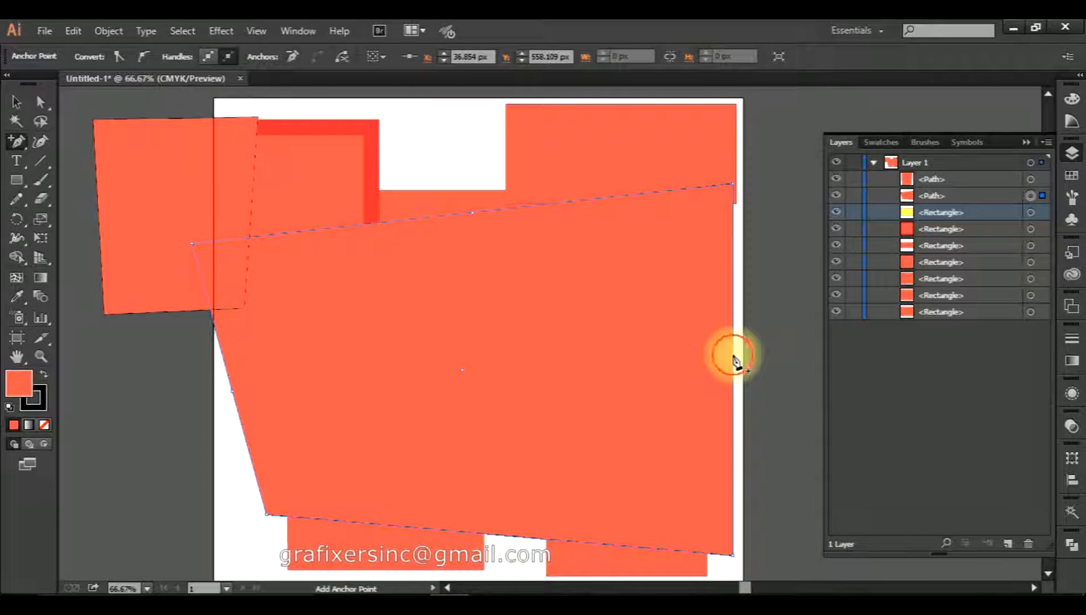
click(733, 355)
Drag the large shape's new top point up into a peak and shift the shape slightly left.
click(40, 102)
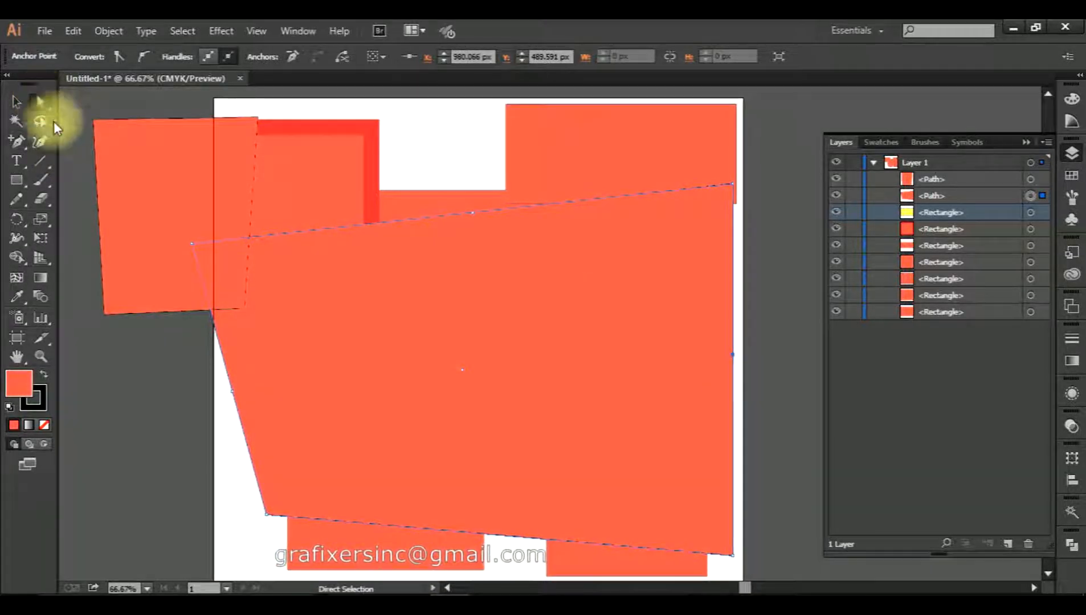
click(474, 219)
drag(473, 214, 459, 148)
drag(351, 341, 407, 150)
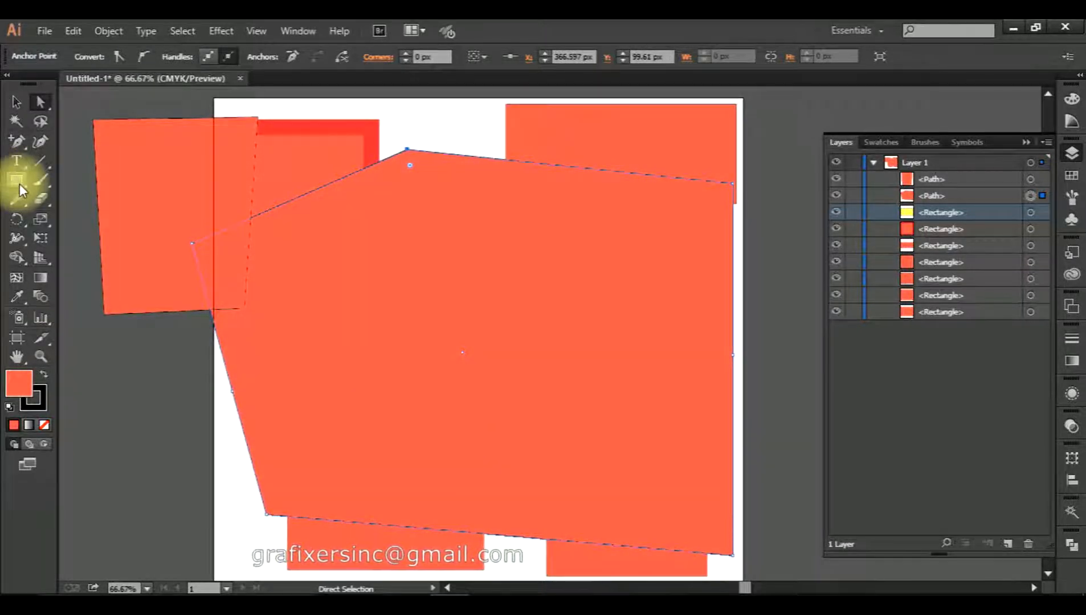
click(487, 304)
drag(509, 341, 486, 343)
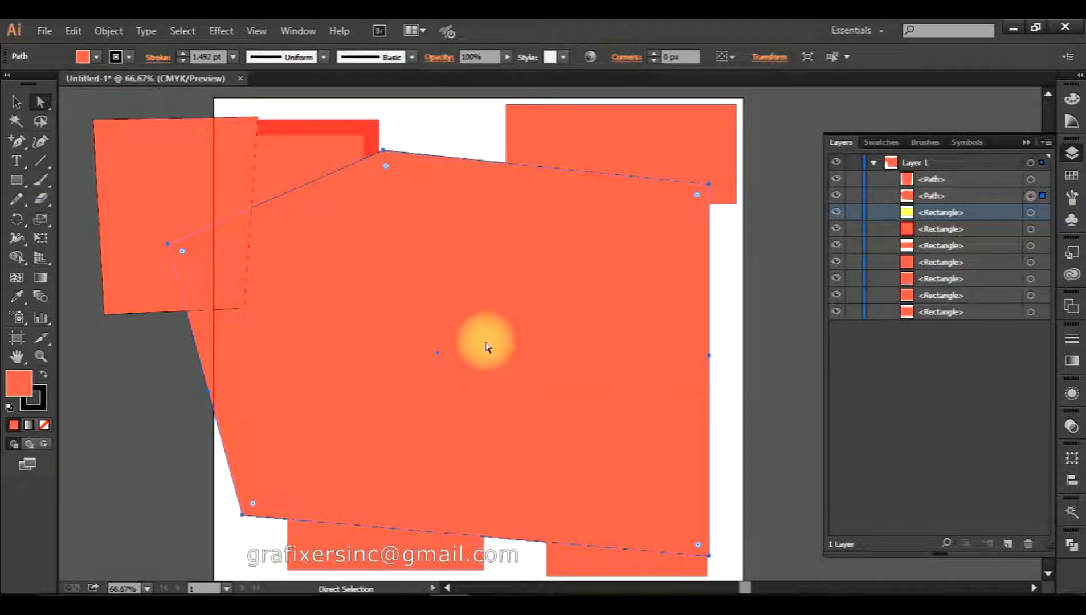
click(788, 296)
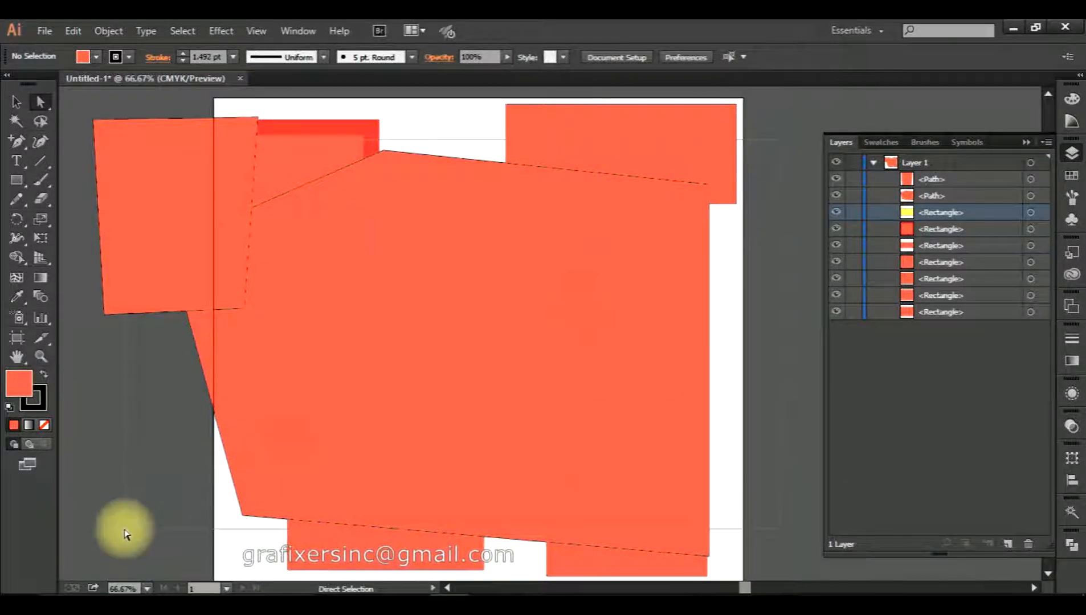
Select all shapes and delete them until Layer 1 is empty.
key(ctrl+a)
key(Delete)
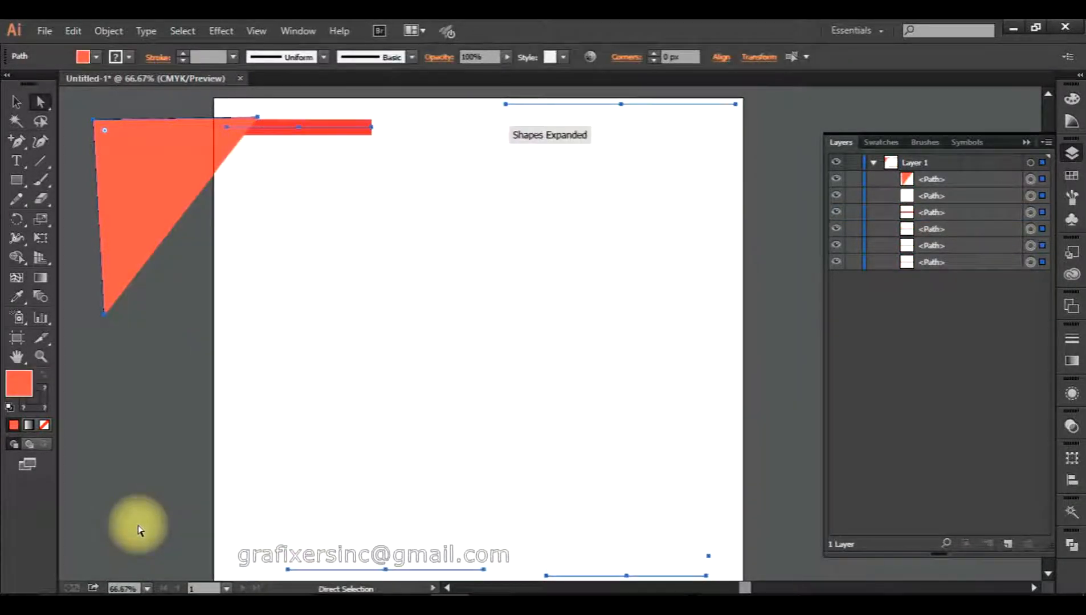
key(Delete)
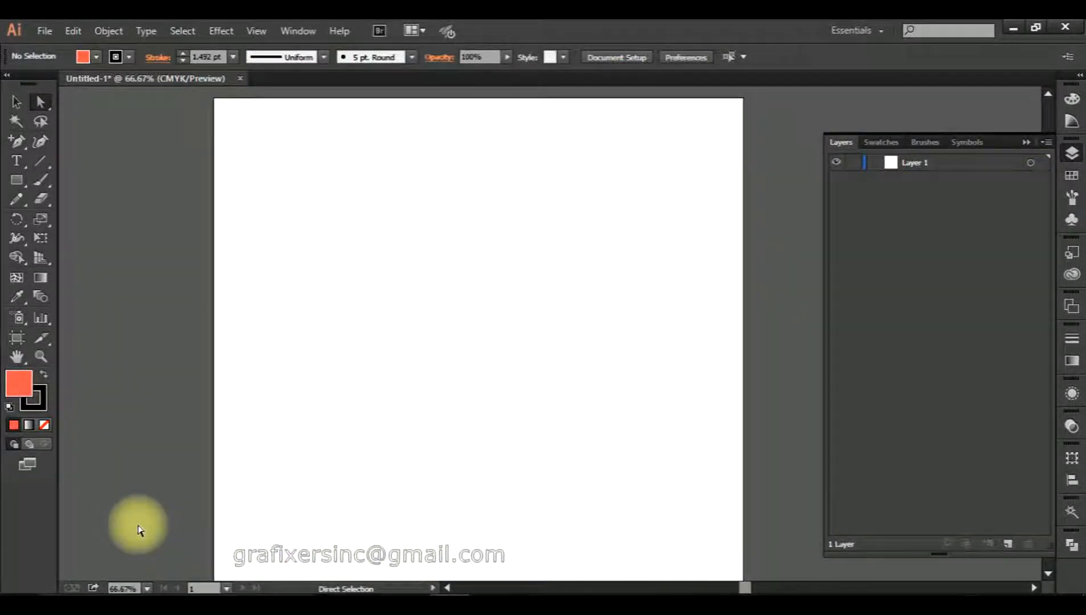
click(13, 180)
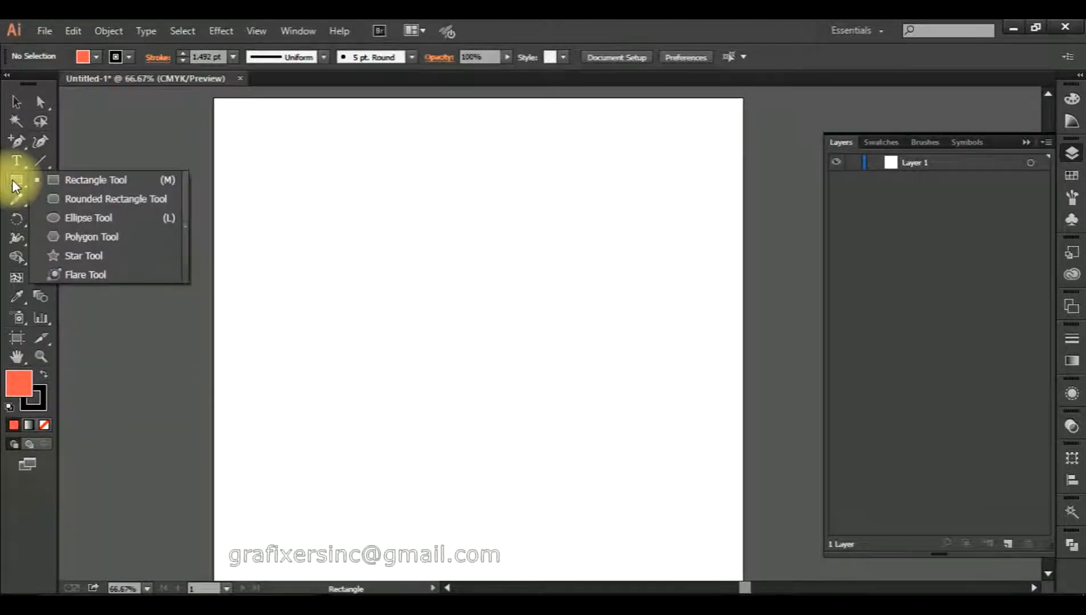
Draw a coral rounded rectangle across the middle of the page.
click(93, 199)
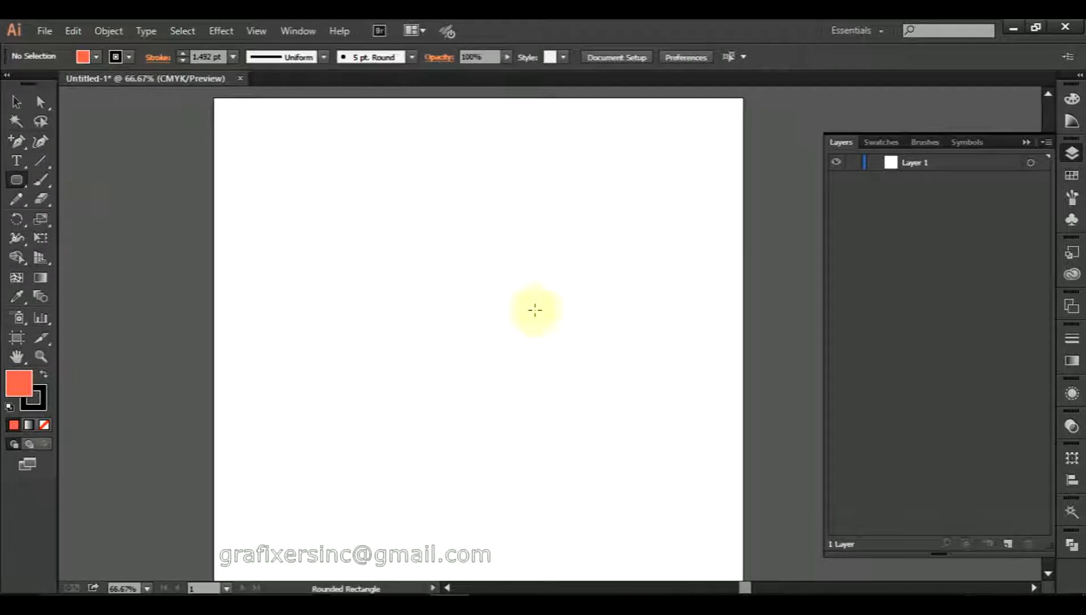
drag(289, 208, 681, 456)
scroll(296, 210, up, 3)
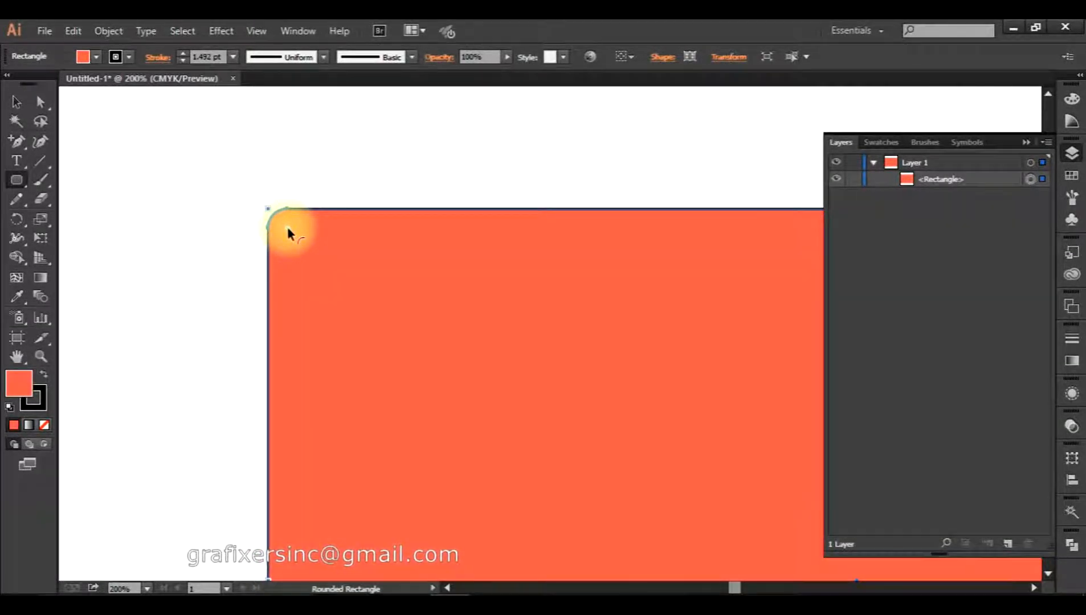
scroll(285, 227, up, 3)
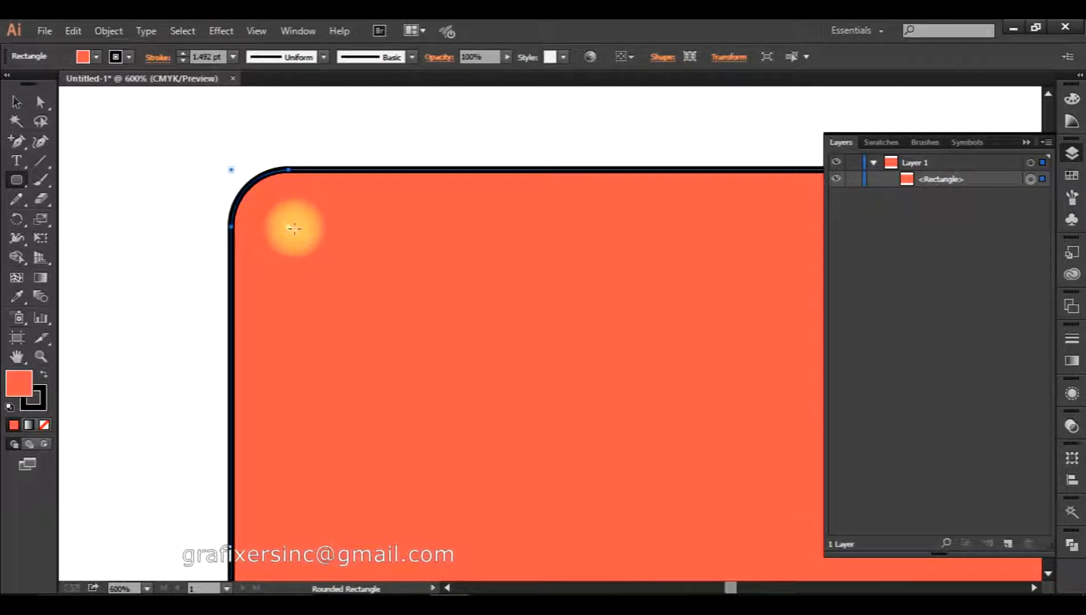
scroll(294, 229, down, 4)
Drag the live corner widget inward until the rectangle's ends are fully round, forming a pill.
drag(291, 228, 370, 309)
drag(575, 486, 362, 243)
key(space)
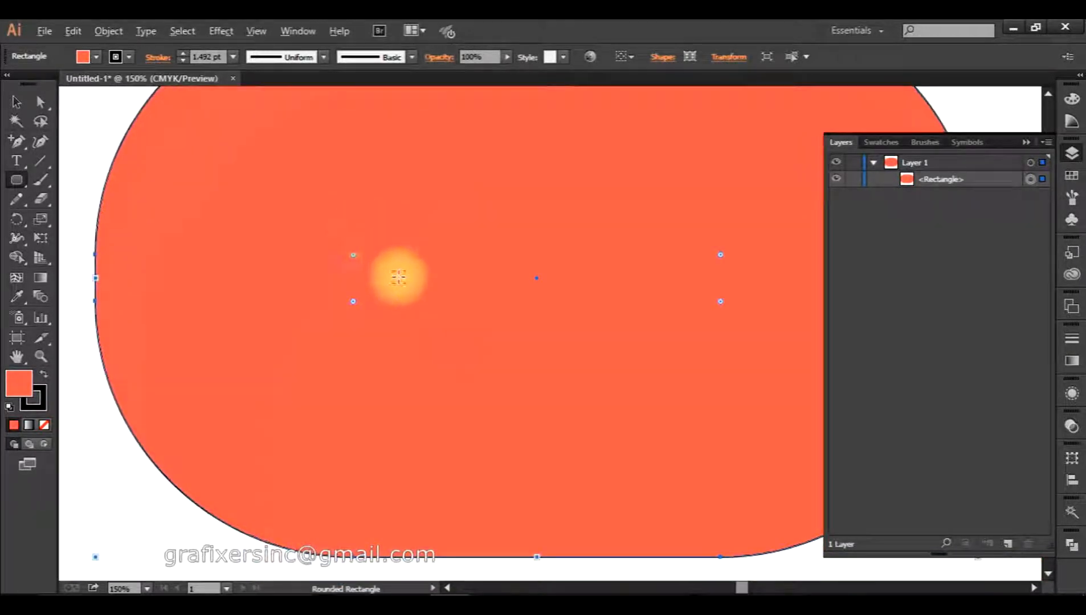
scroll(398, 278, down, 1)
drag(468, 293, 400, 356)
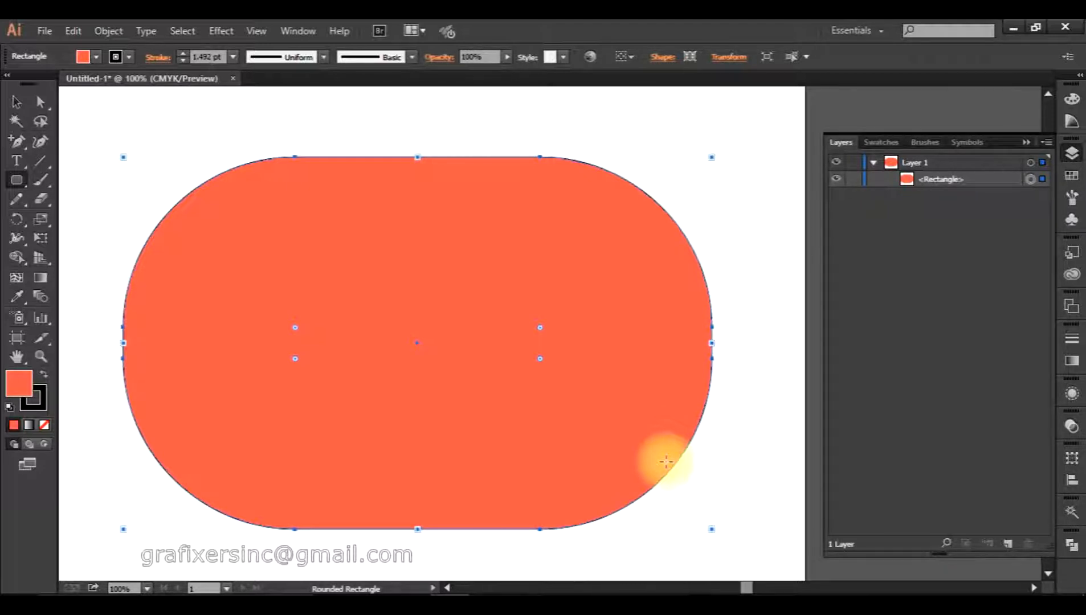
Revert to small rounded corners, then give only the top-right corner a large radius.
key(Left)
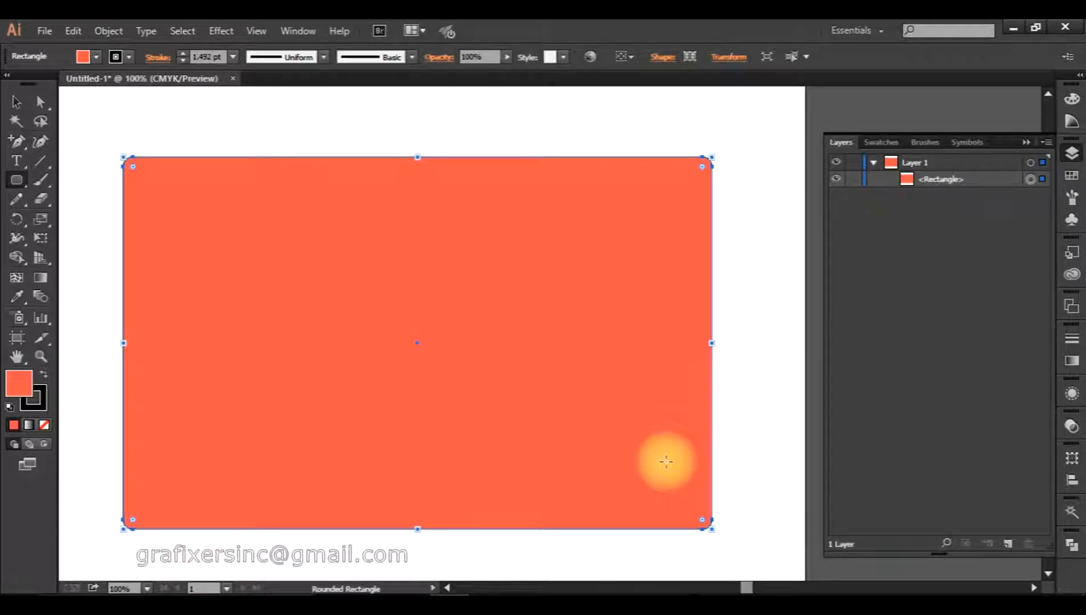
key(a)
click(722, 135)
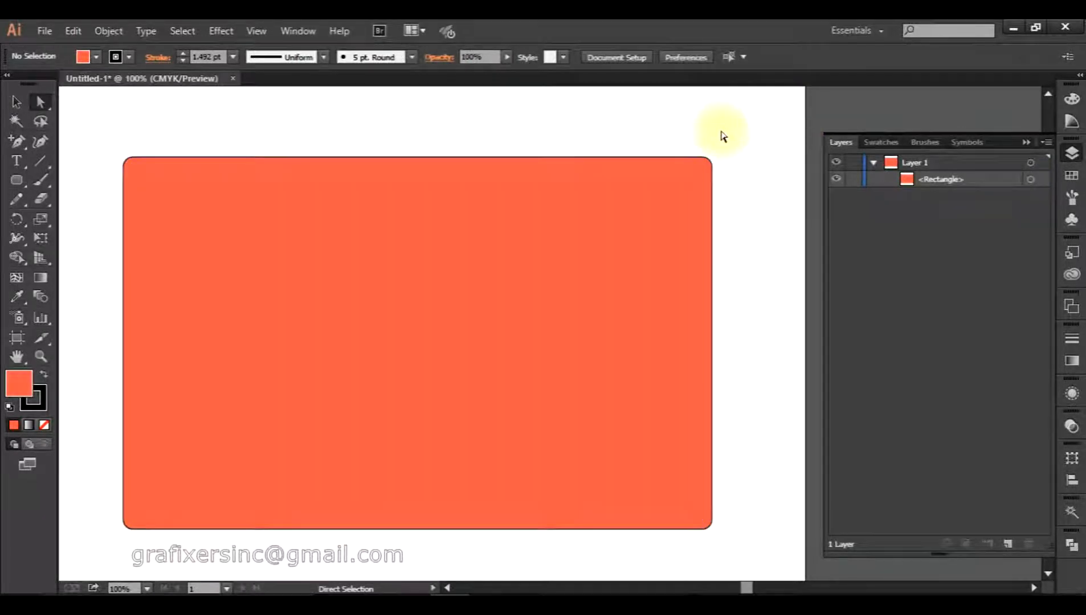
drag(739, 137, 586, 263)
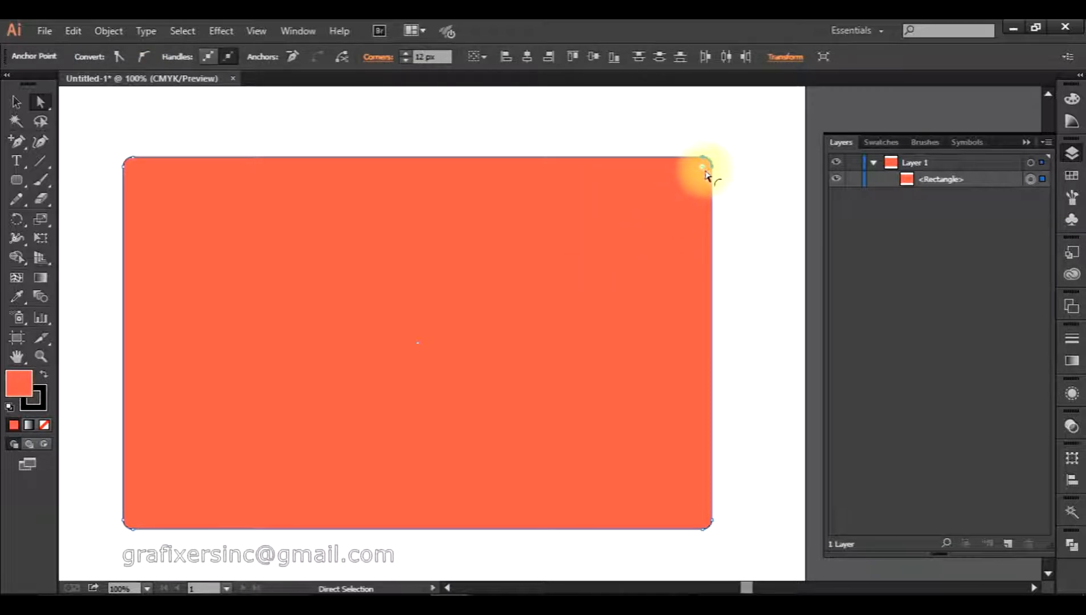
drag(748, 123, 666, 208)
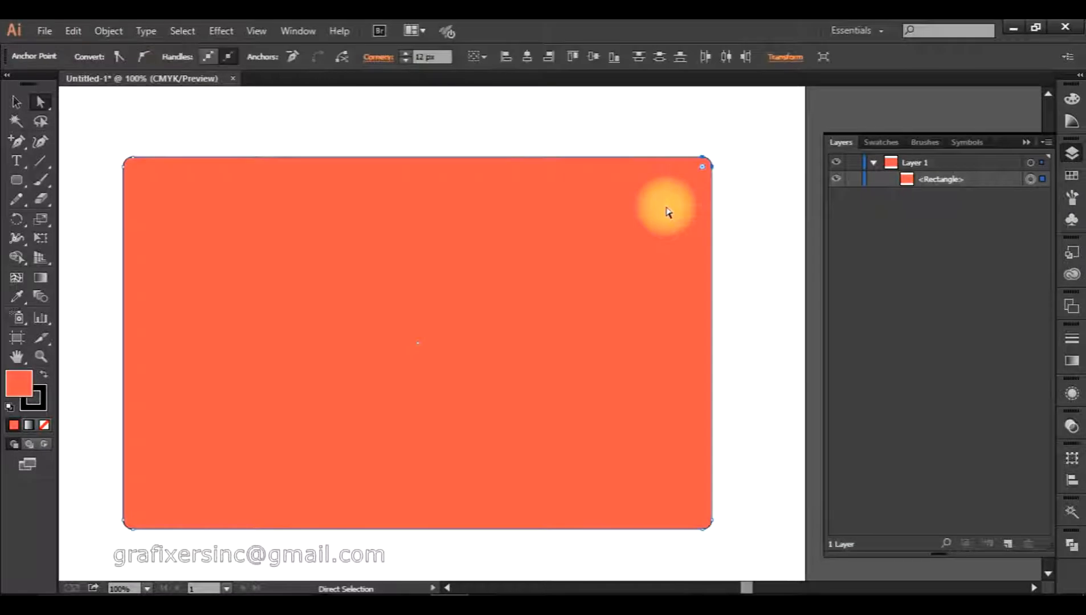
click(747, 126)
click(41, 103)
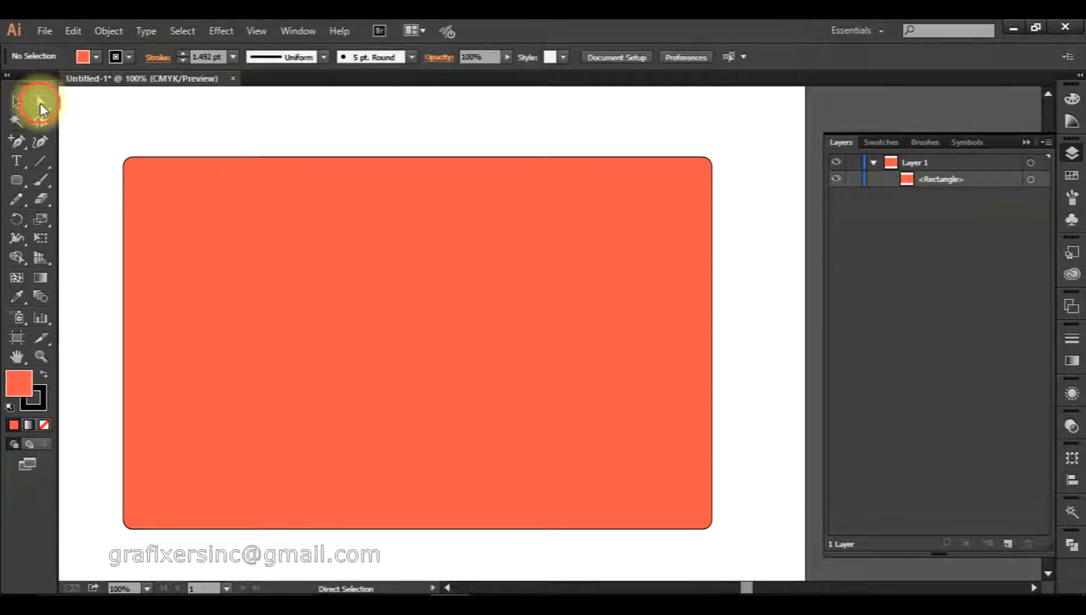
drag(744, 138, 647, 215)
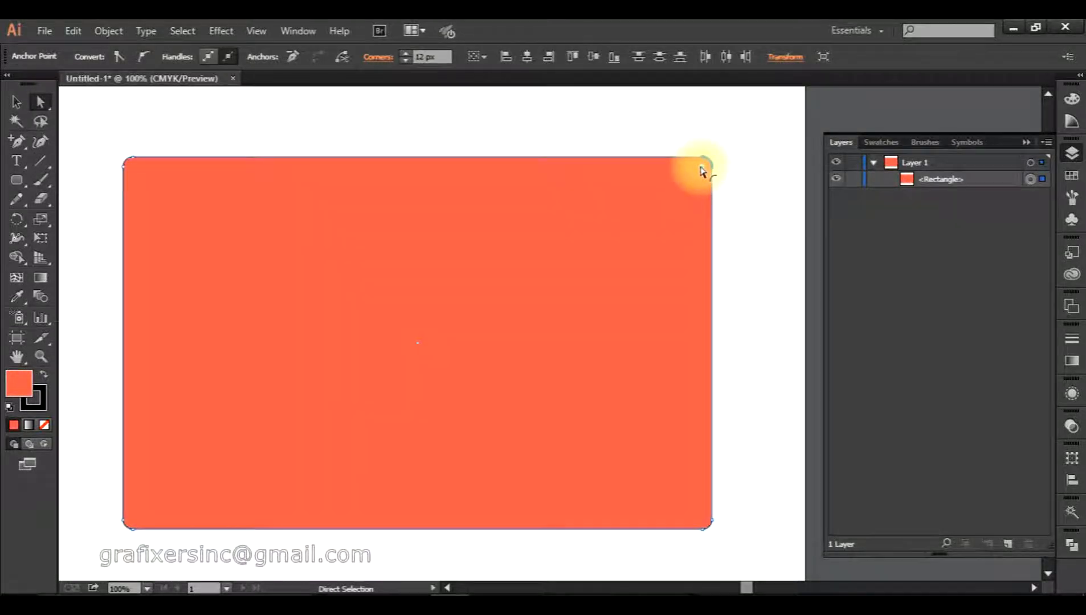
drag(702, 171, 488, 330)
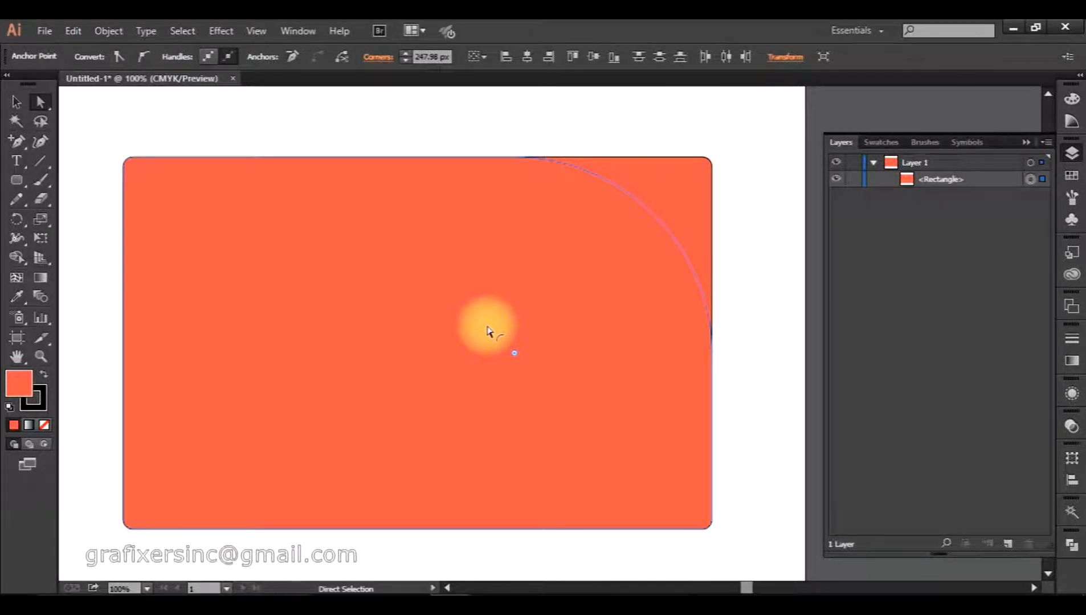
drag(488, 331, 488, 331)
Round the top-left corner to a large radius as well, forming an arch.
click(808, 162)
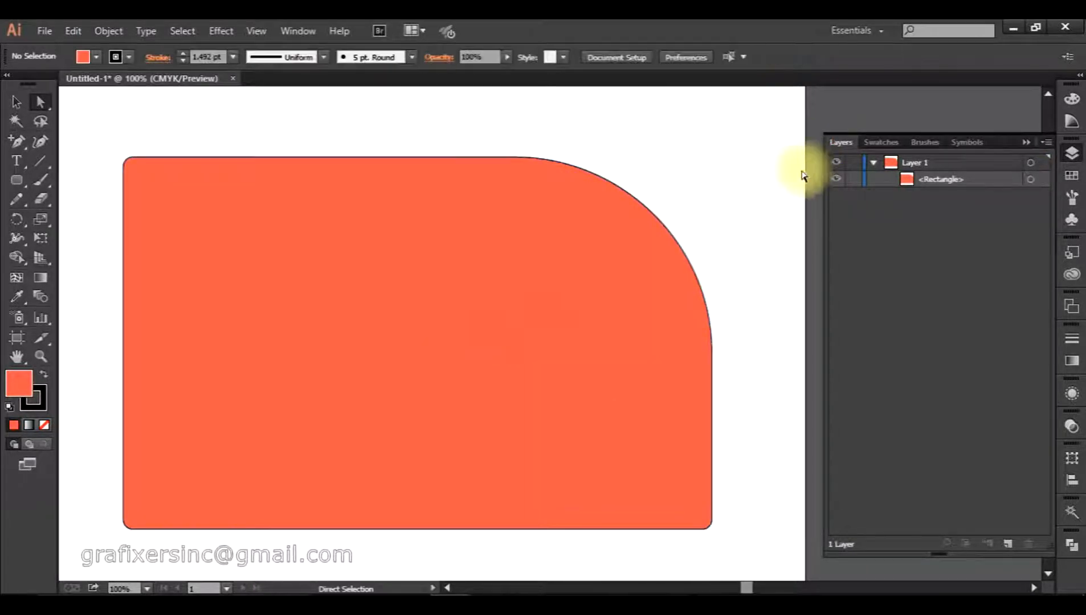
drag(101, 127, 171, 212)
drag(174, 220, 171, 218)
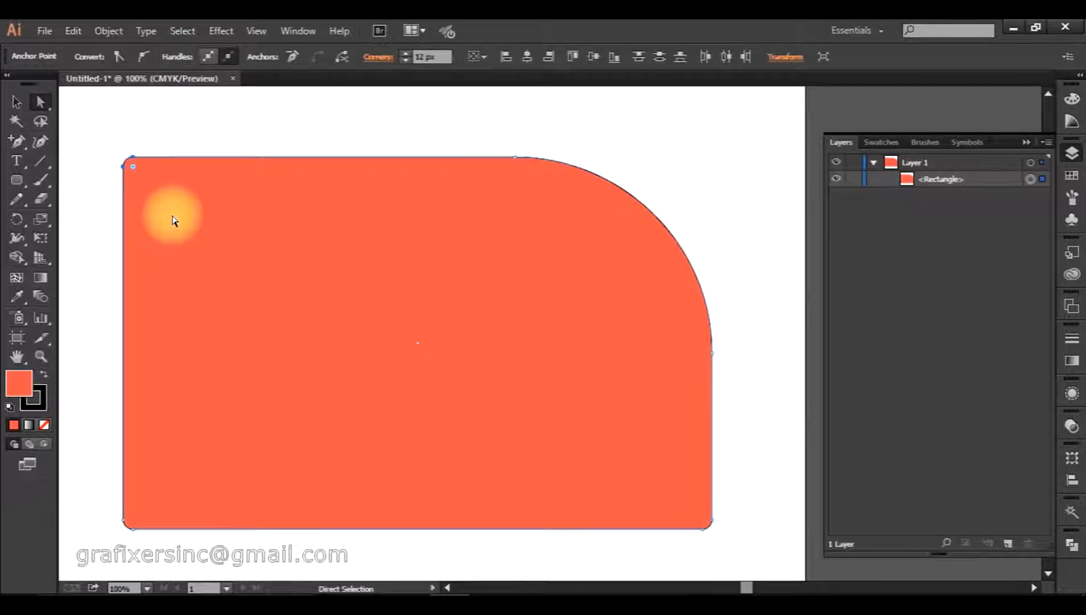
drag(132, 171, 323, 356)
Round the bottom-left and bottom-right corners as broadly as the top ones.
click(362, 121)
drag(121, 497, 377, 287)
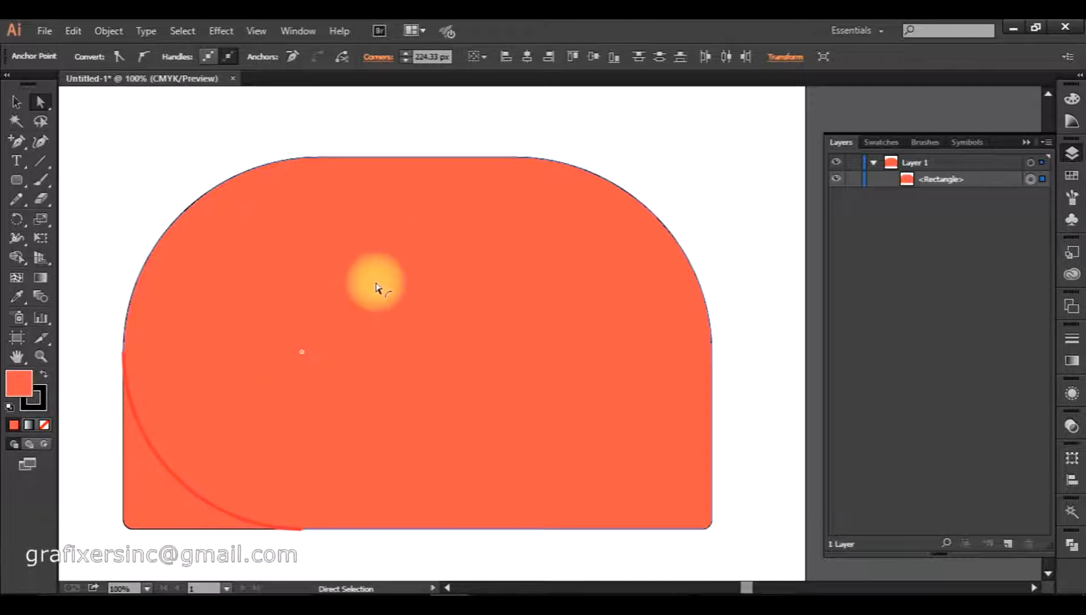
drag(377, 289, 378, 290)
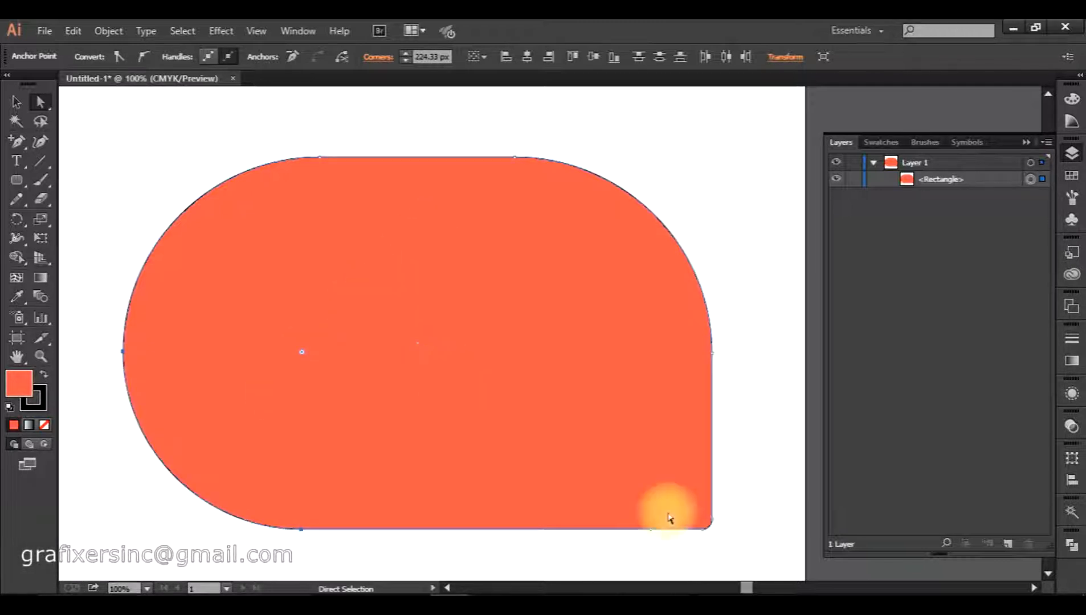
drag(704, 522, 431, 340)
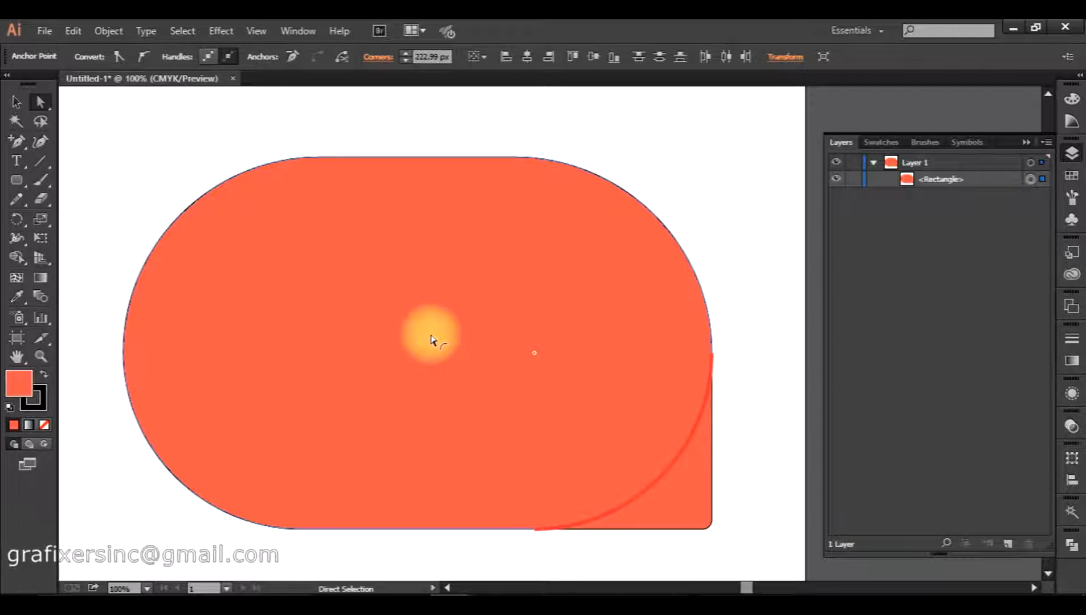
drag(431, 340, 414, 317)
click(690, 218)
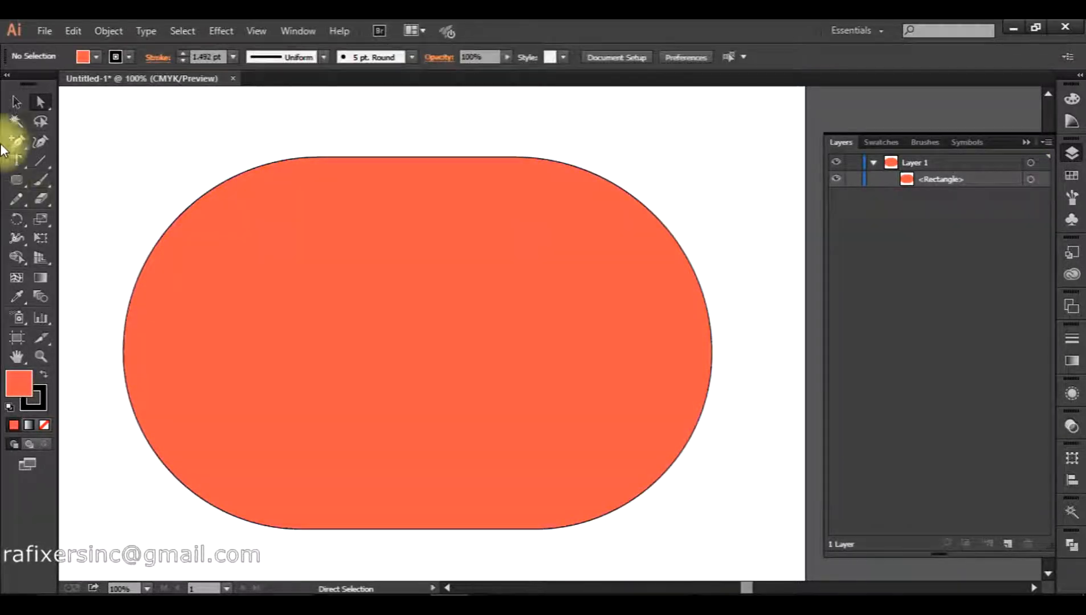
drag(17, 178, 93, 187)
click(91, 182)
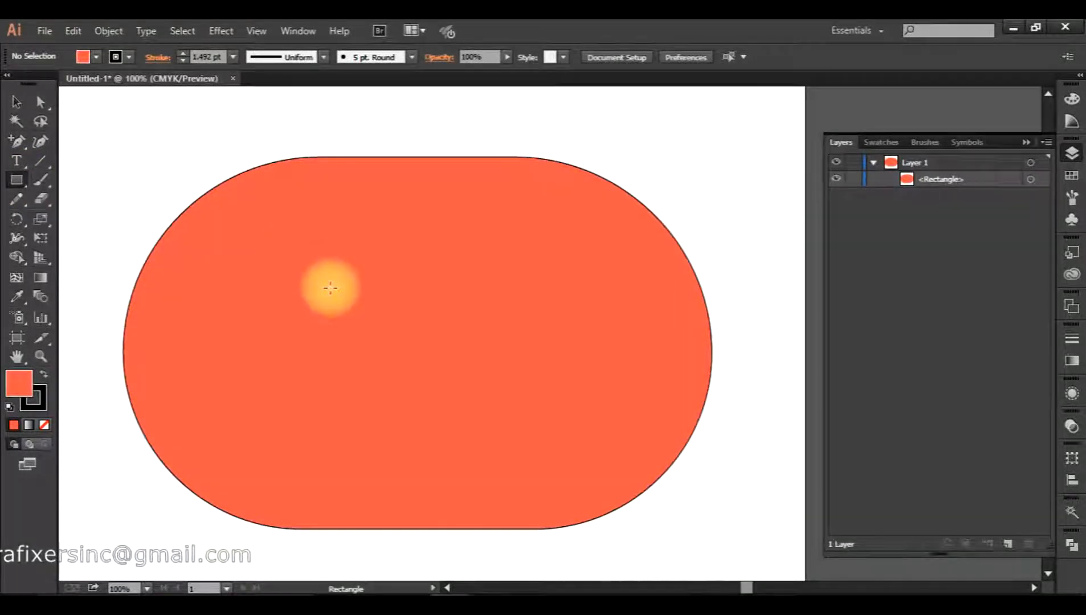
Draw a second rectangle above the pill and move the pill down beneath it.
scroll(329, 290, down, 2)
drag(329, 291, 369, 320)
drag(261, 214, 564, 380)
key(v)
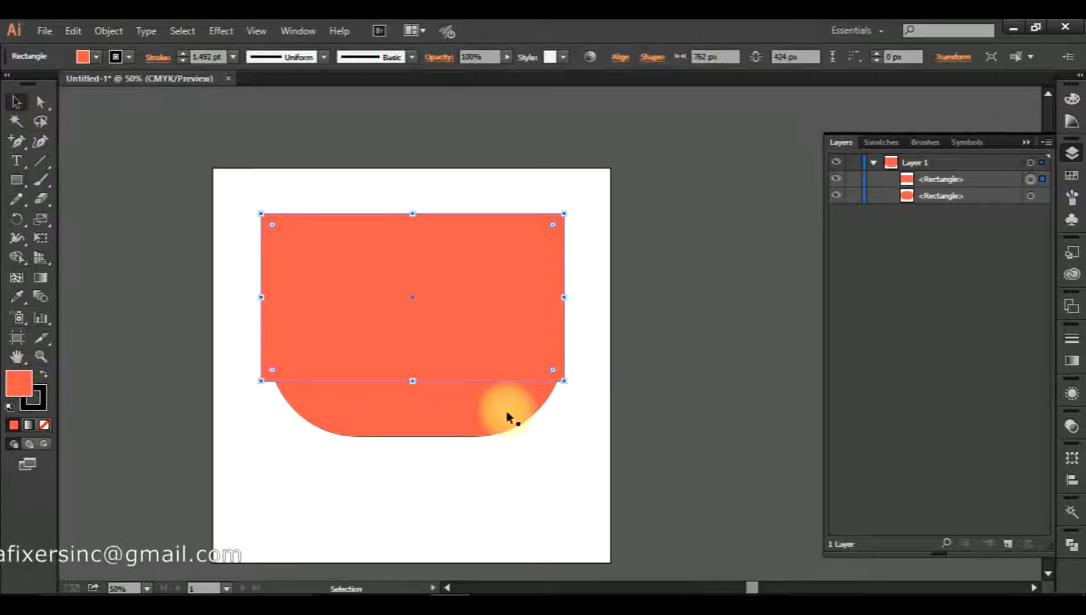
click(465, 423)
drag(449, 420, 453, 535)
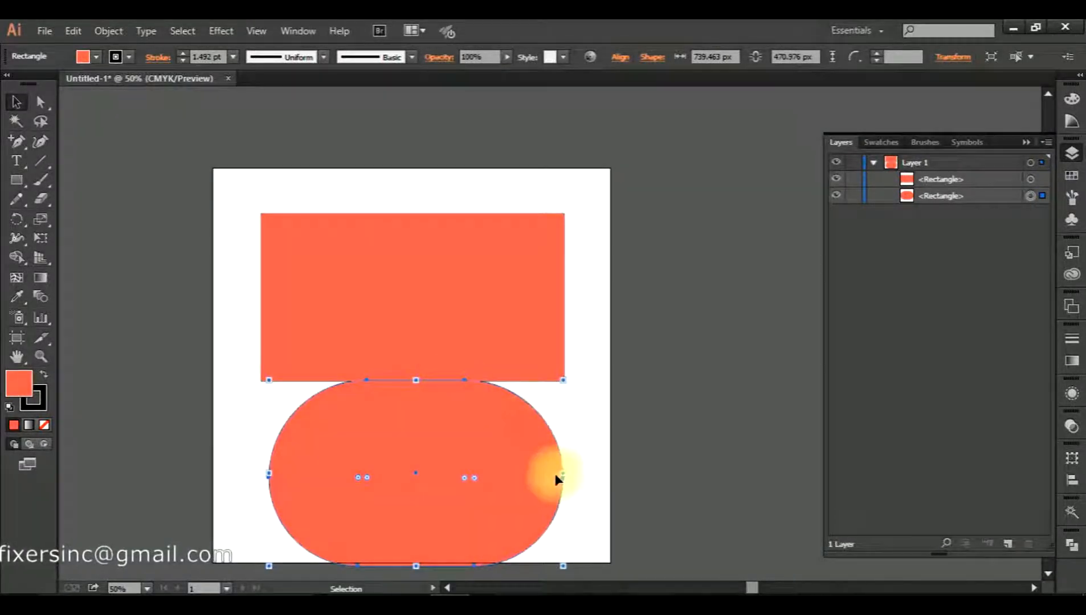
click(582, 400)
Adjust the top rectangle's live corners, ending with corners rounded to 104 px.
click(400, 270)
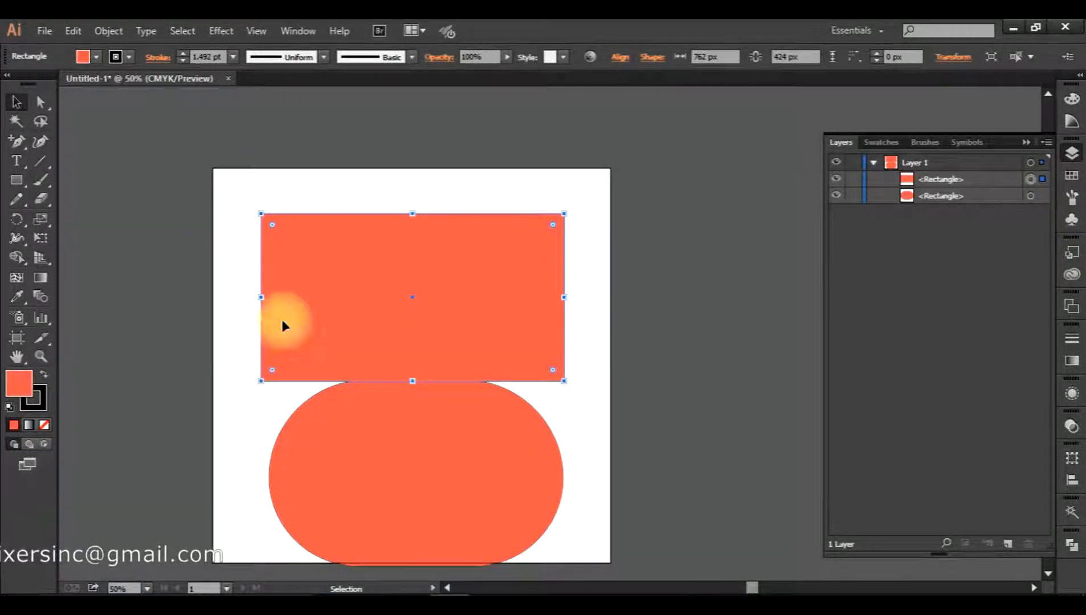
drag(271, 227, 479, 399)
click(596, 394)
click(432, 477)
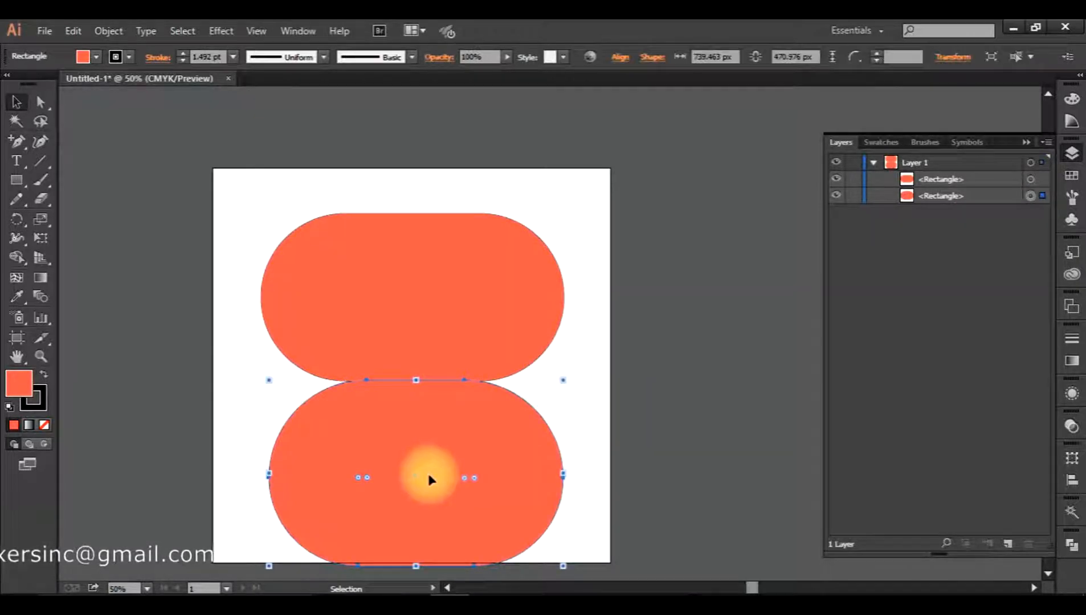
click(405, 317)
click(343, 300)
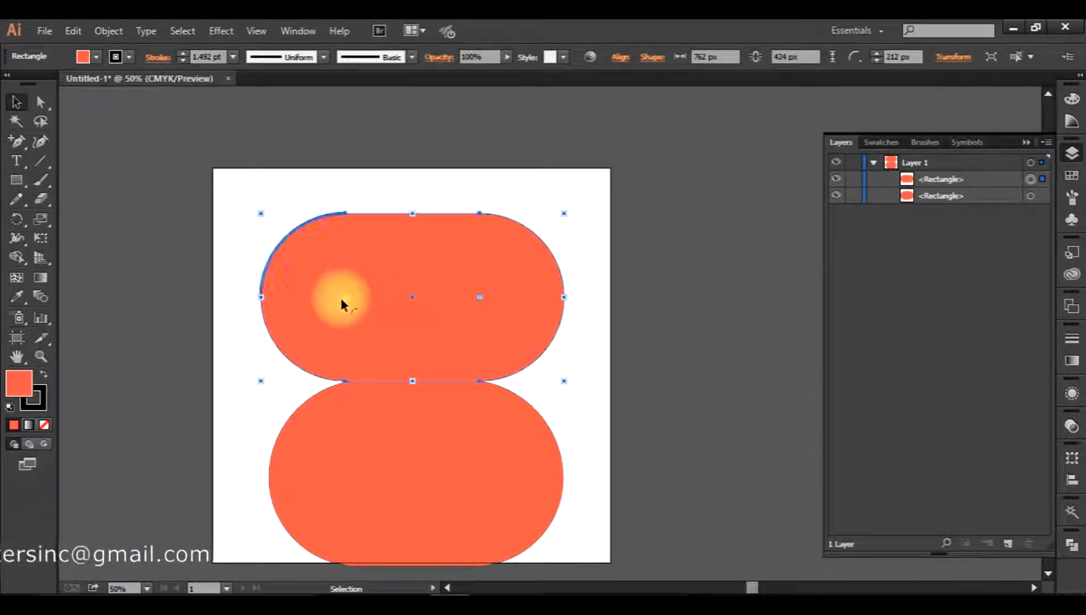
drag(344, 302, 237, 186)
click(238, 187)
click(270, 229)
drag(272, 225, 302, 255)
click(239, 254)
Enlarge only the upper rectangle's top-left corner into a broad curve.
key(a)
drag(248, 196, 317, 279)
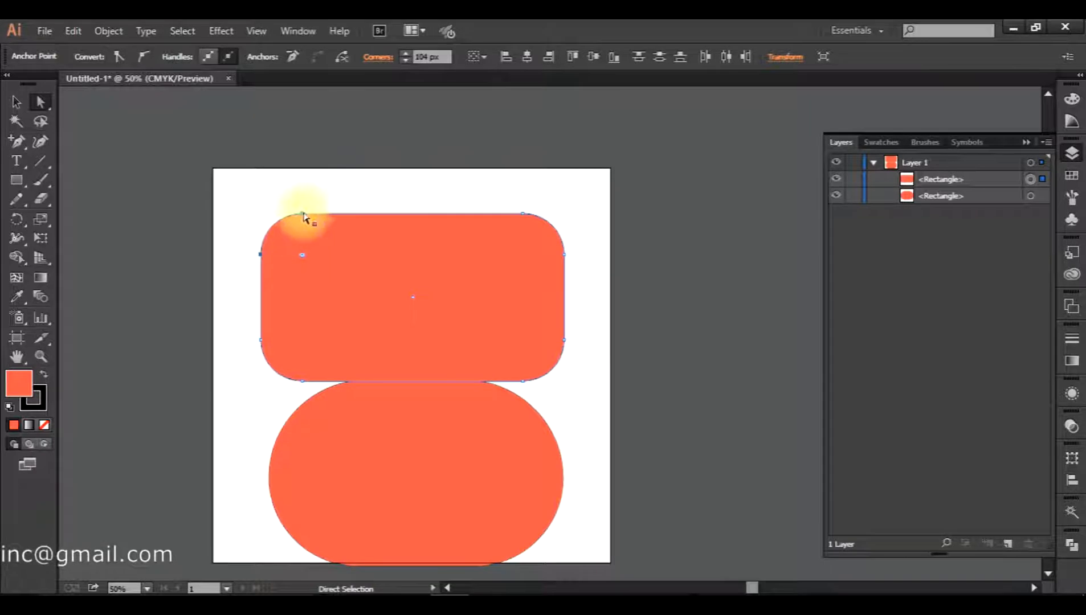
drag(302, 260, 393, 344)
click(364, 197)
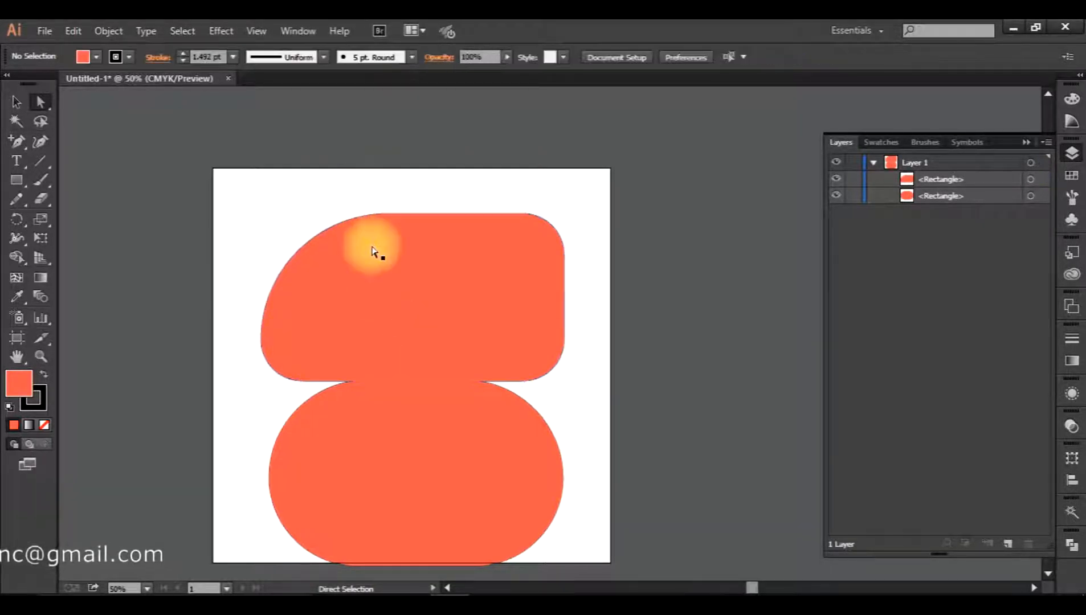
drag(436, 385, 405, 354)
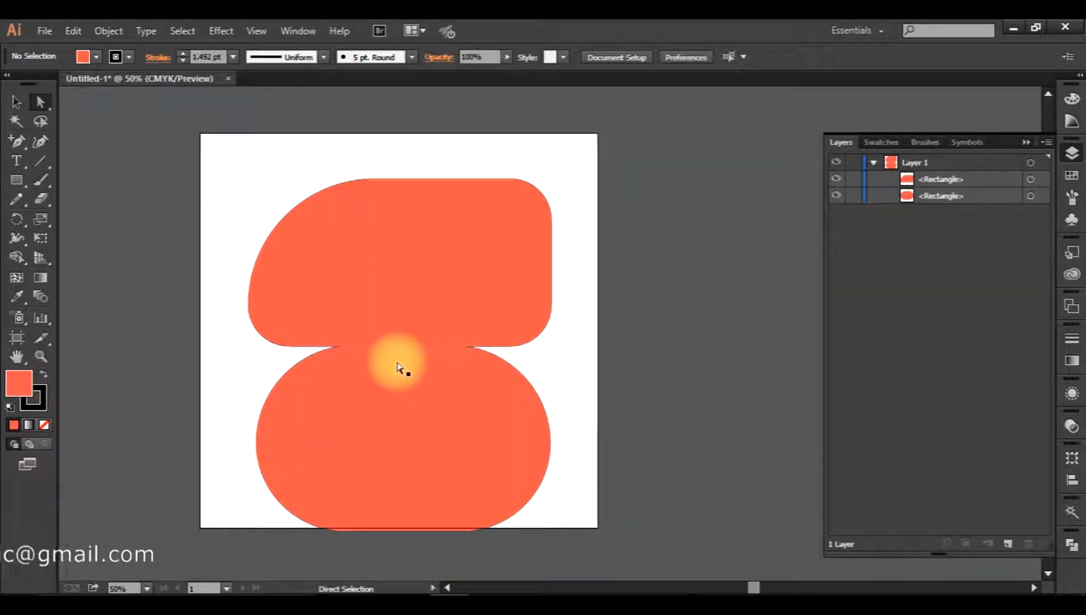
click(17, 180)
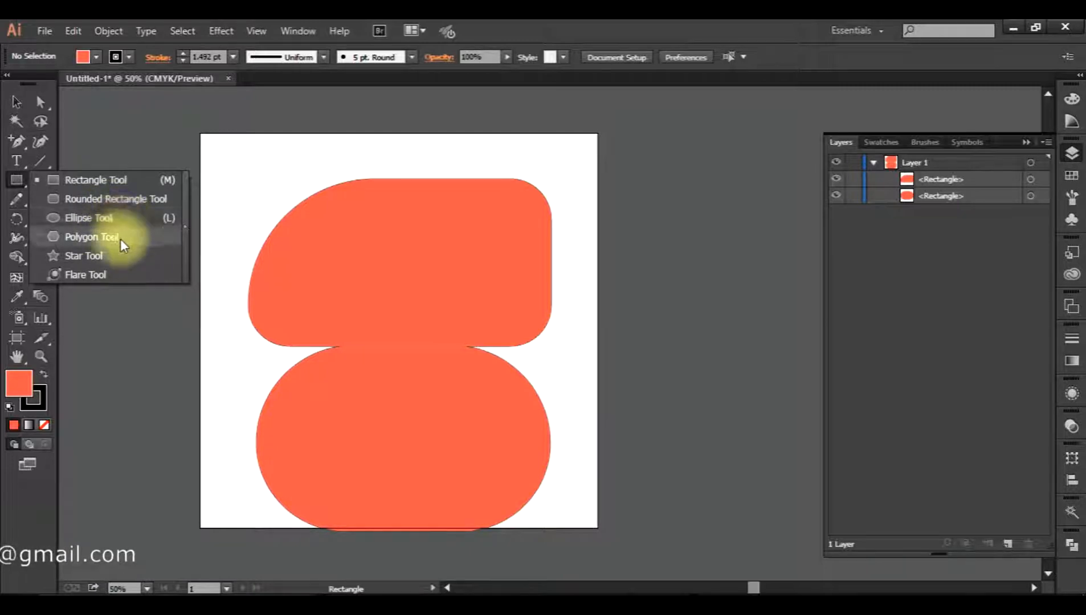
Dismiss the Rectangle size dialog and select both rounded shapes with the Selection tool.
click(415, 234)
click(578, 343)
click(22, 101)
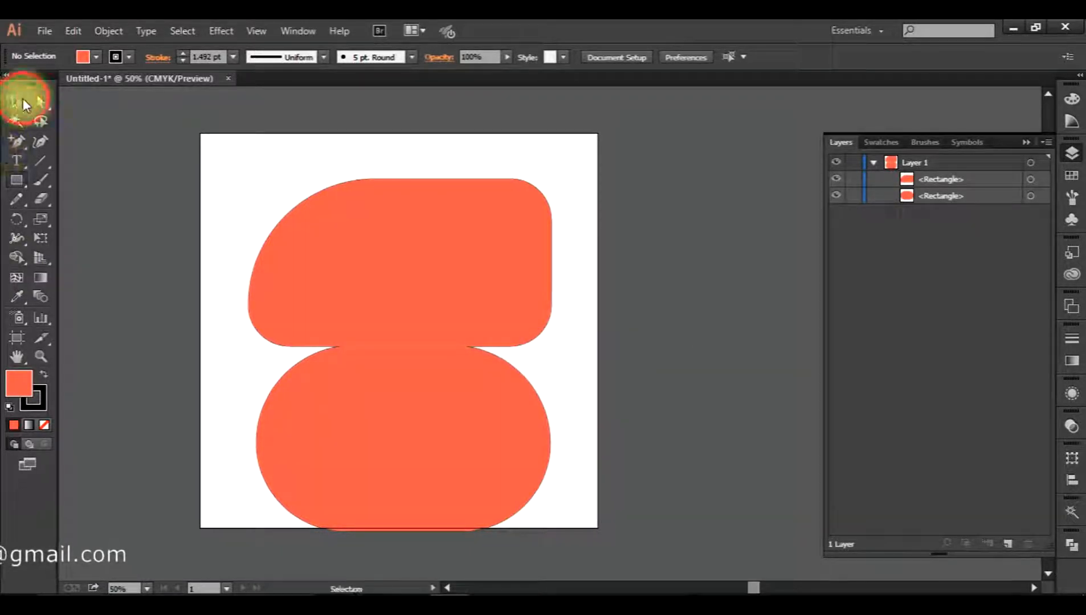
drag(252, 165, 605, 429)
click(589, 414)
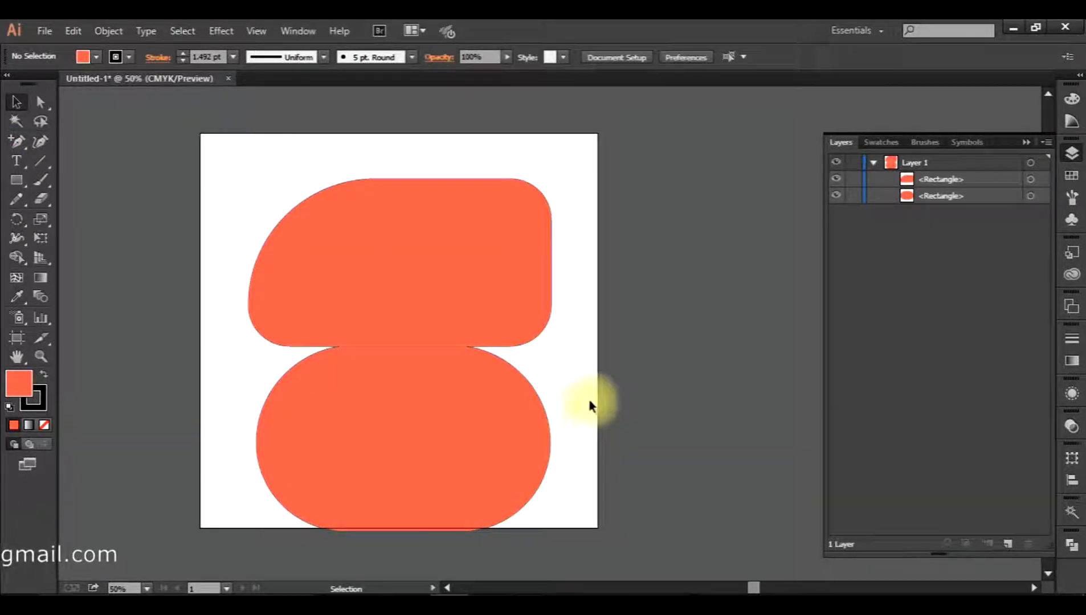
drag(596, 170, 205, 546)
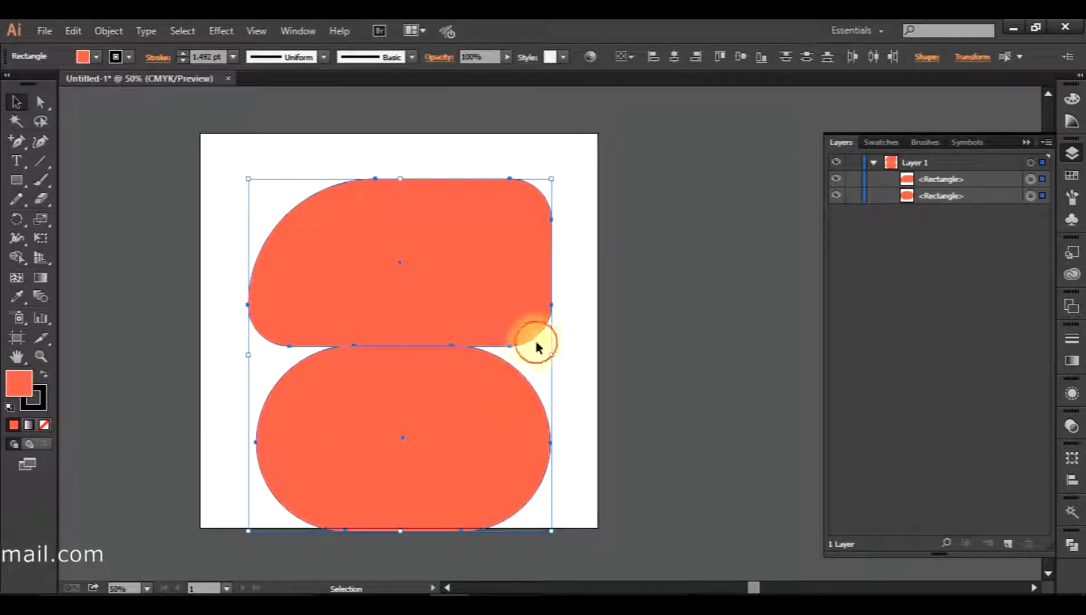
click(557, 356)
Move the upper shape up and the pill slightly up, leaving a clear gap between them.
drag(448, 321, 444, 291)
click(552, 322)
drag(465, 448, 470, 429)
click(580, 376)
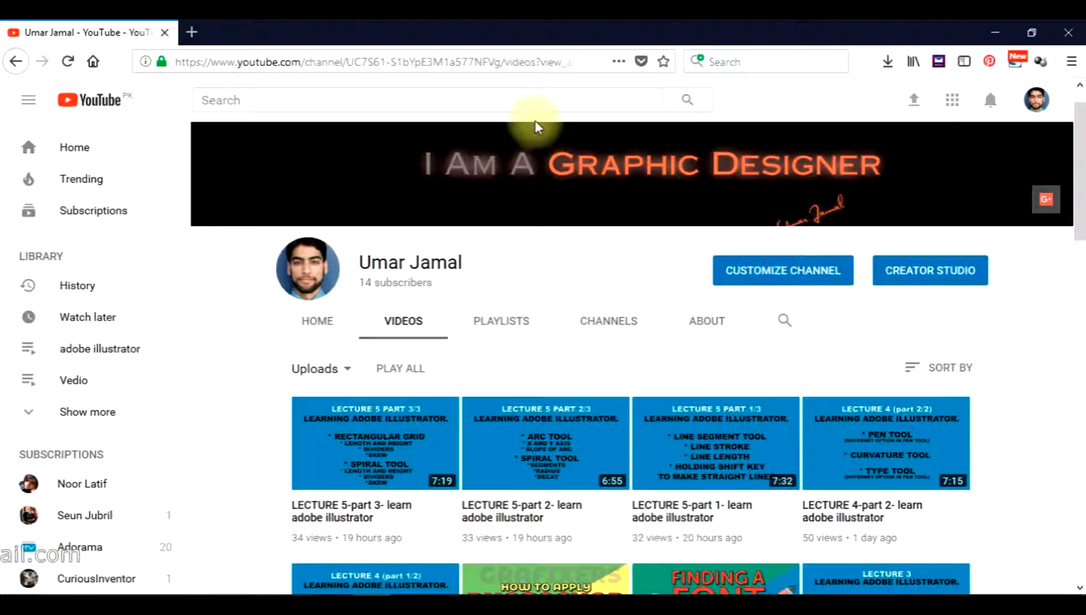
Scroll the channel's Videos page, then type 'grafix' into the browser's search box.
scroll(642, 353, down, 3)
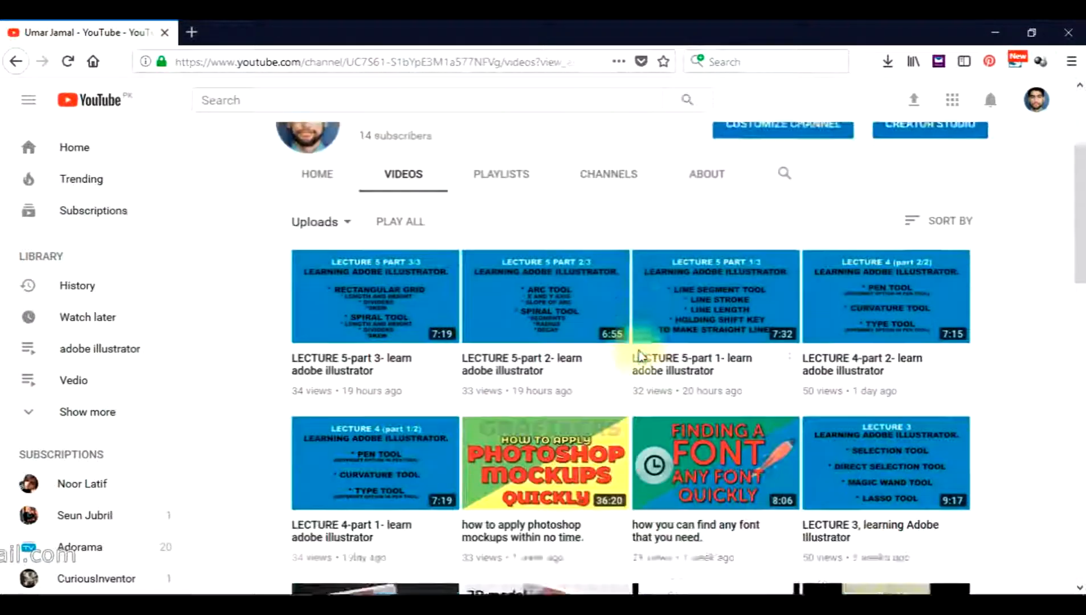
scroll(638, 356, up, 3)
click(749, 67)
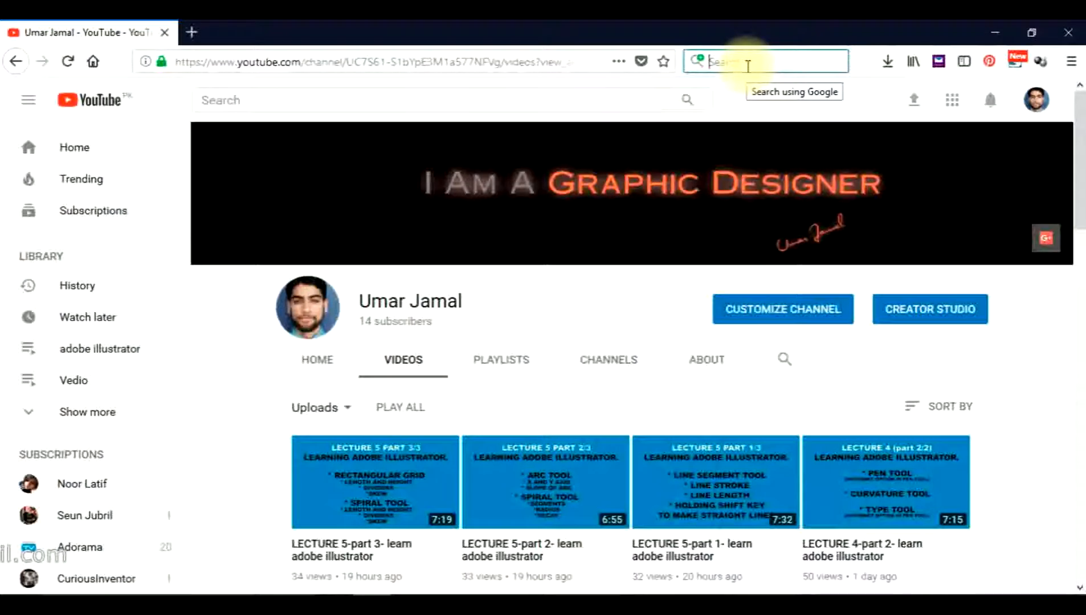
text(grafixers)
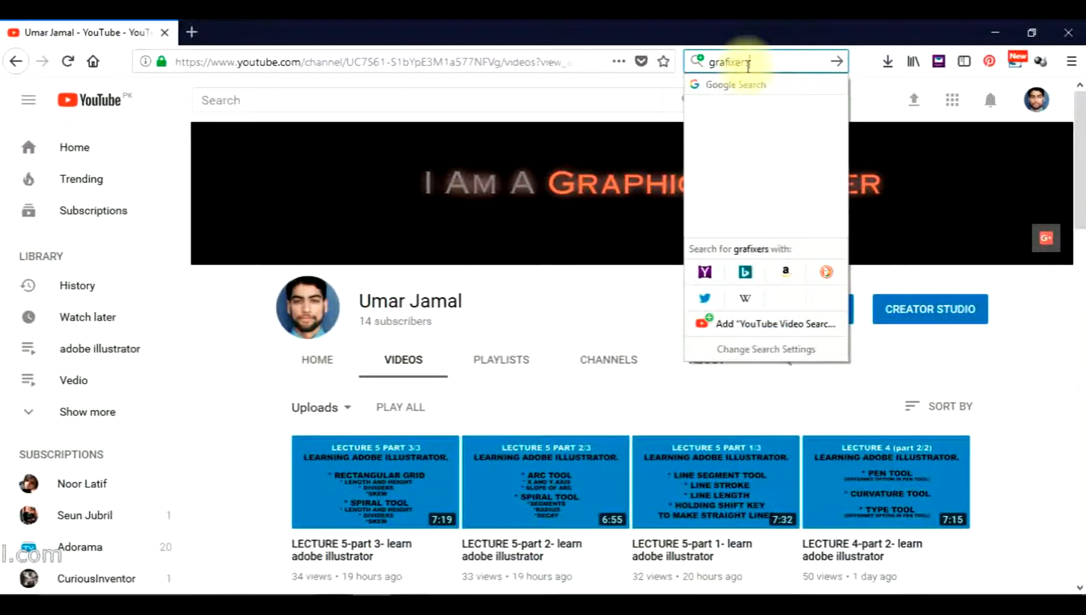
Search the web for grafixers and scroll through the results.
key(Return)
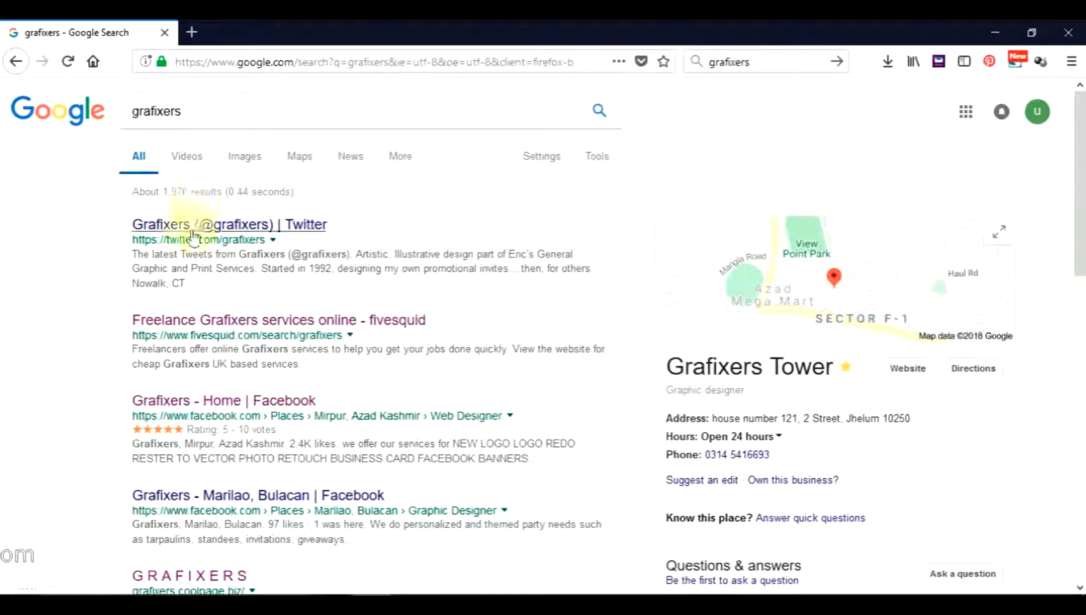
scroll(561, 298, down, 5)
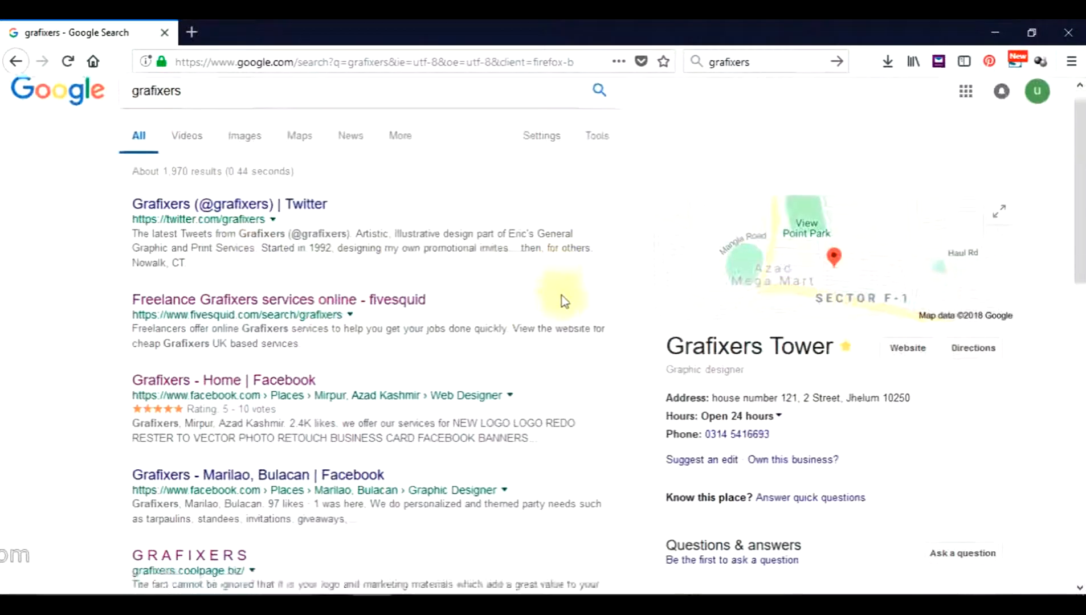
scroll(562, 297, down, 3)
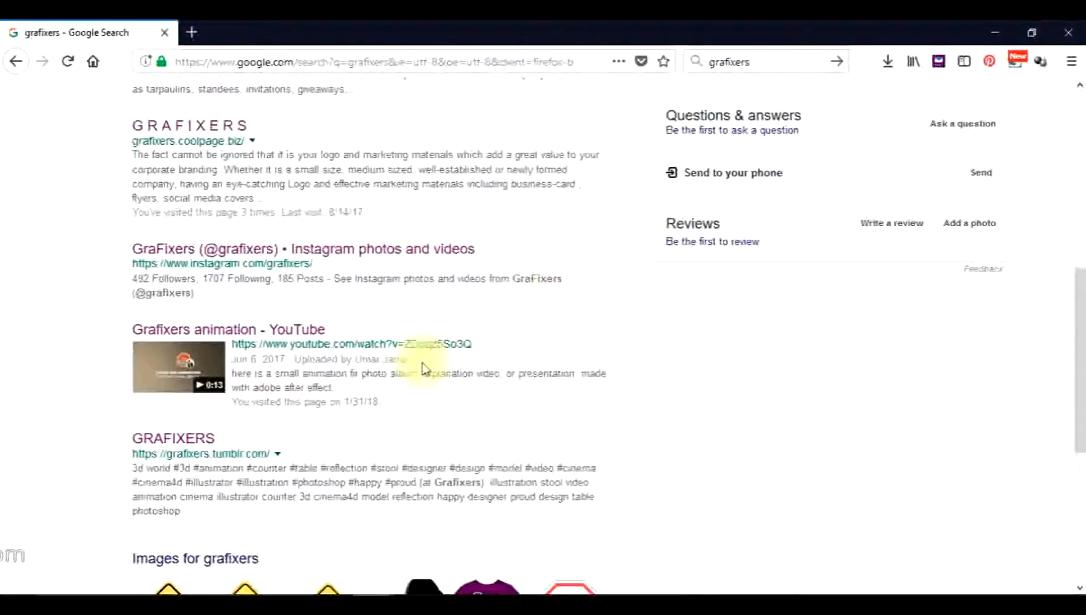
scroll(388, 381, up, 8)
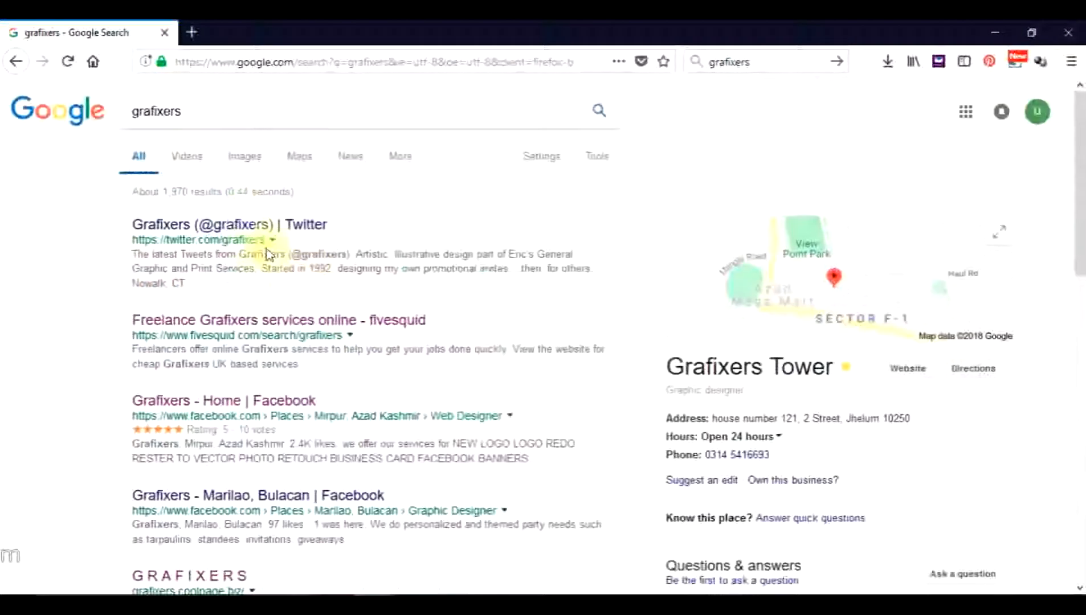
Filter to video results for grafixers, browse them, then return to the Illustrator document.
click(180, 163)
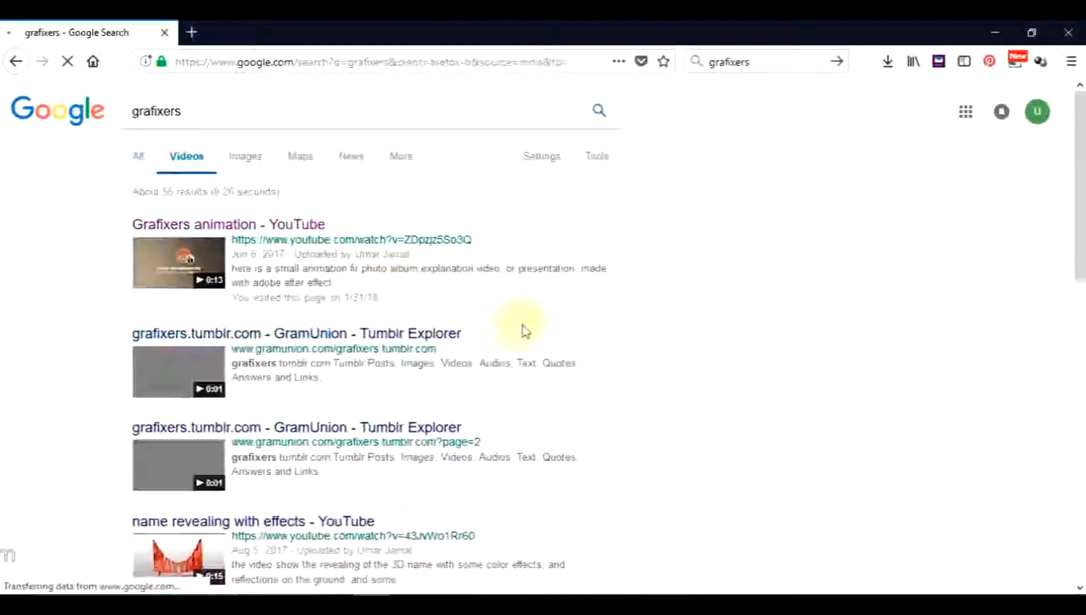
scroll(448, 308, down, 8)
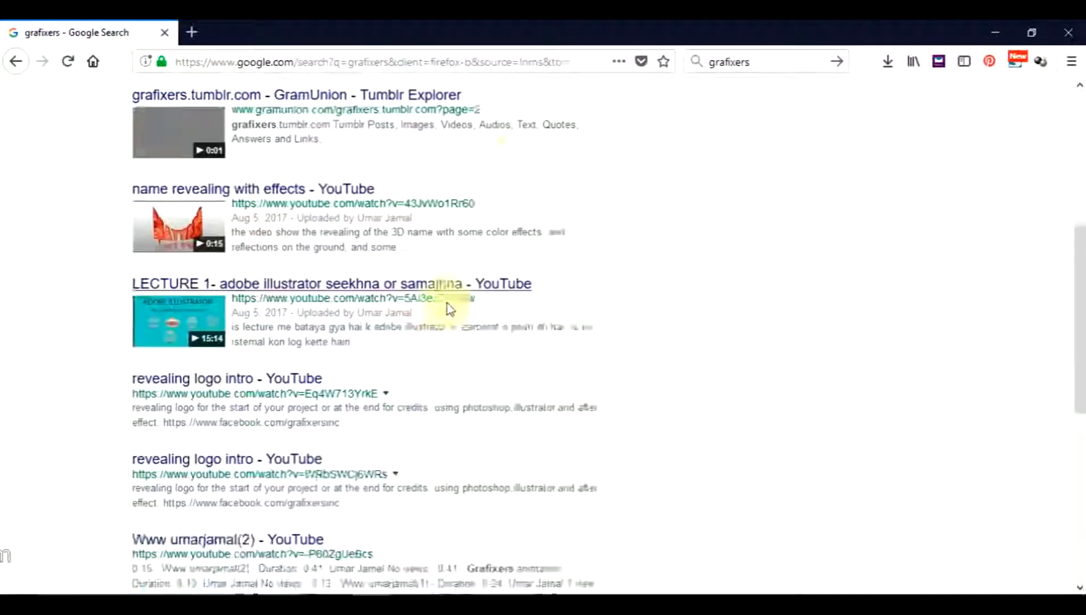
scroll(253, 389, down, 5)
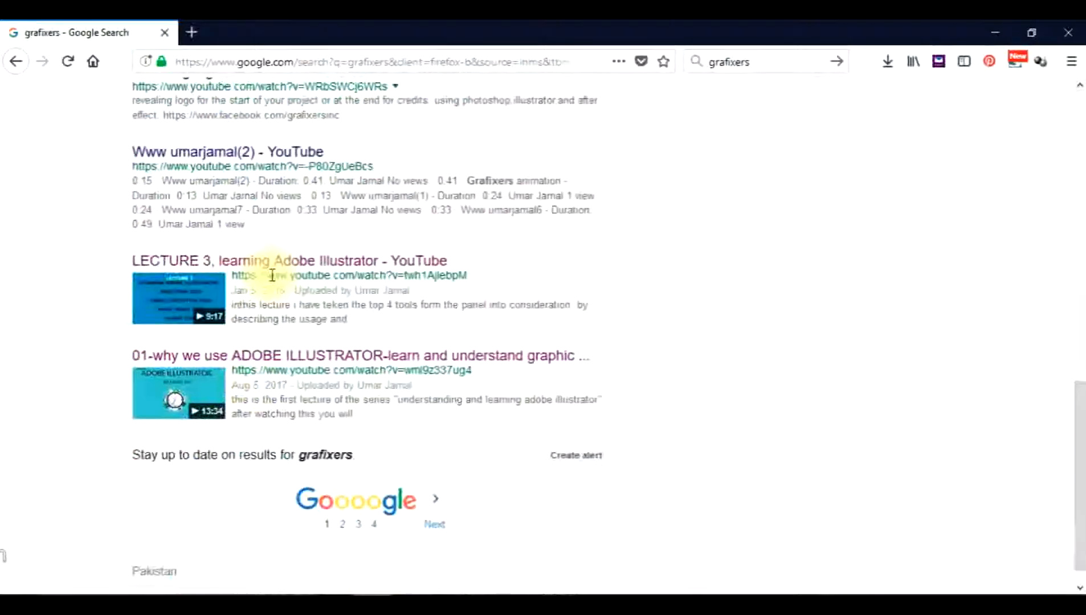
click(190, 385)
scroll(189, 385, up, 13)
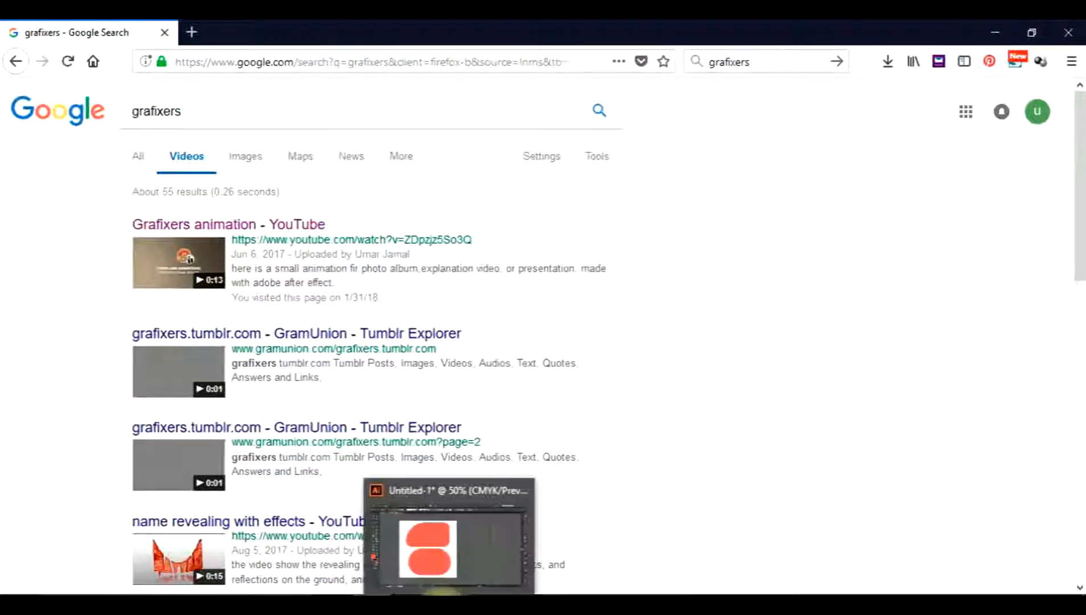
click(447, 604)
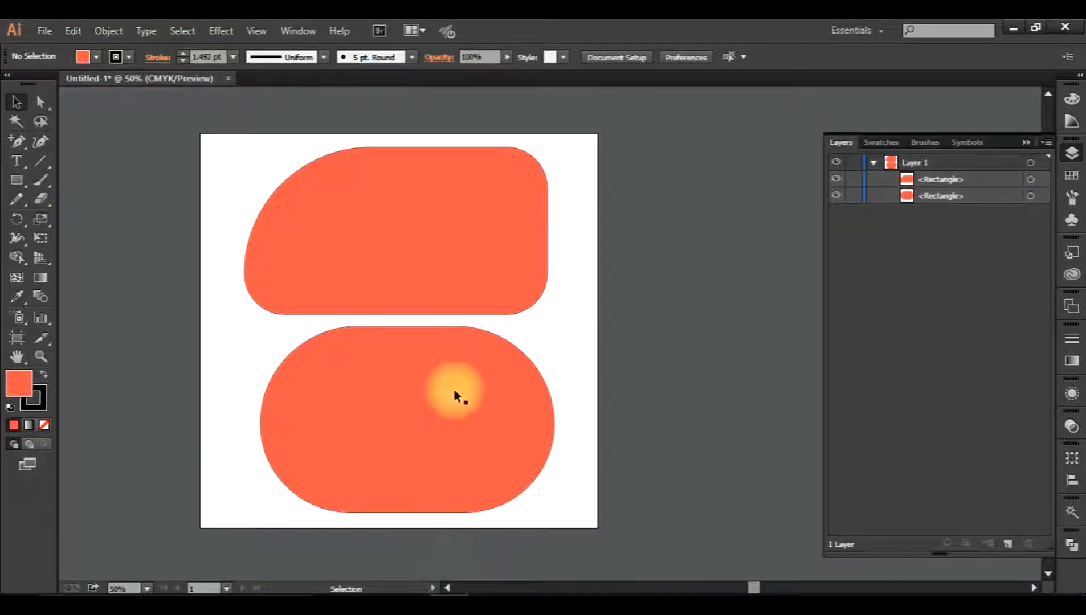